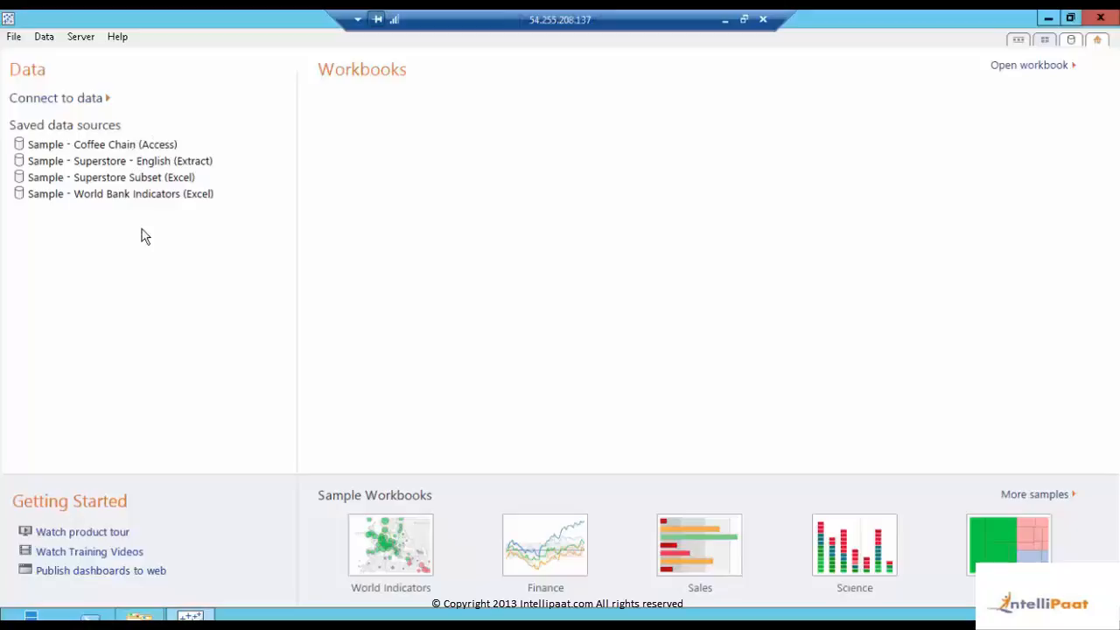
# Connect live to the Orders worksheet of the Excel workbook Sample - Superstore Subset (Excel).xlsx.
pyautogui.click(91, 99)
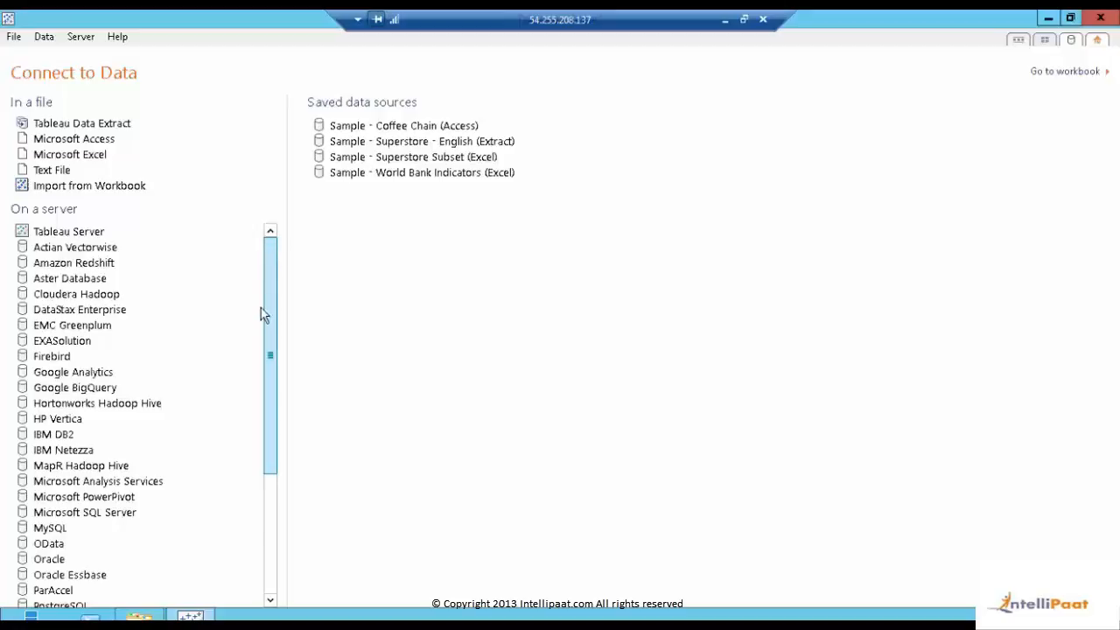
pyautogui.scroll(-4, 262, 313)
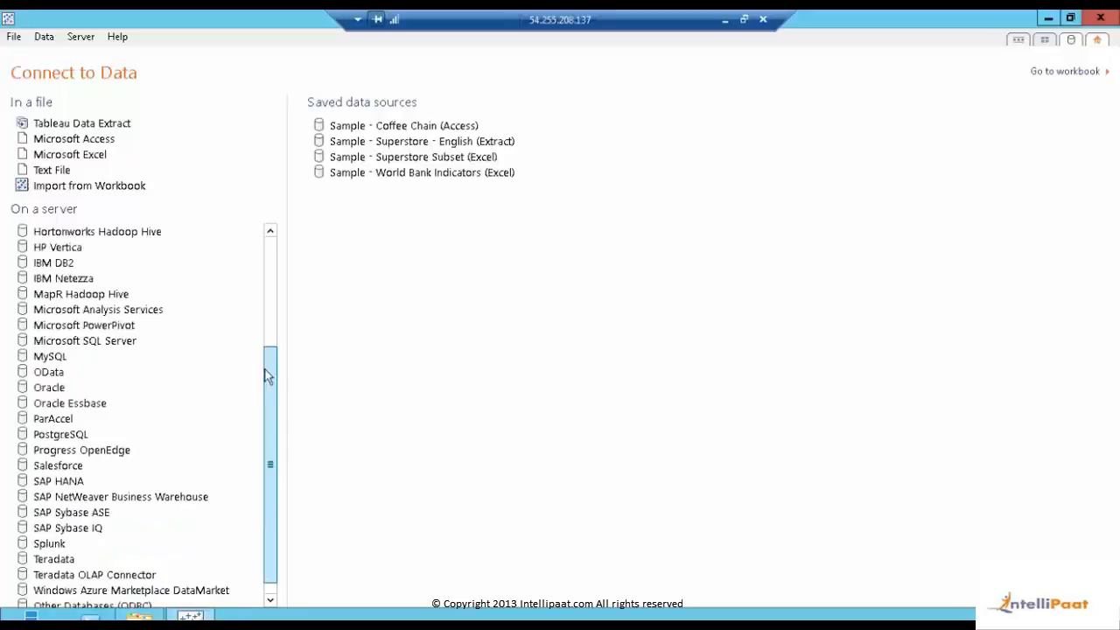
pyautogui.scroll(-1, 269, 385)
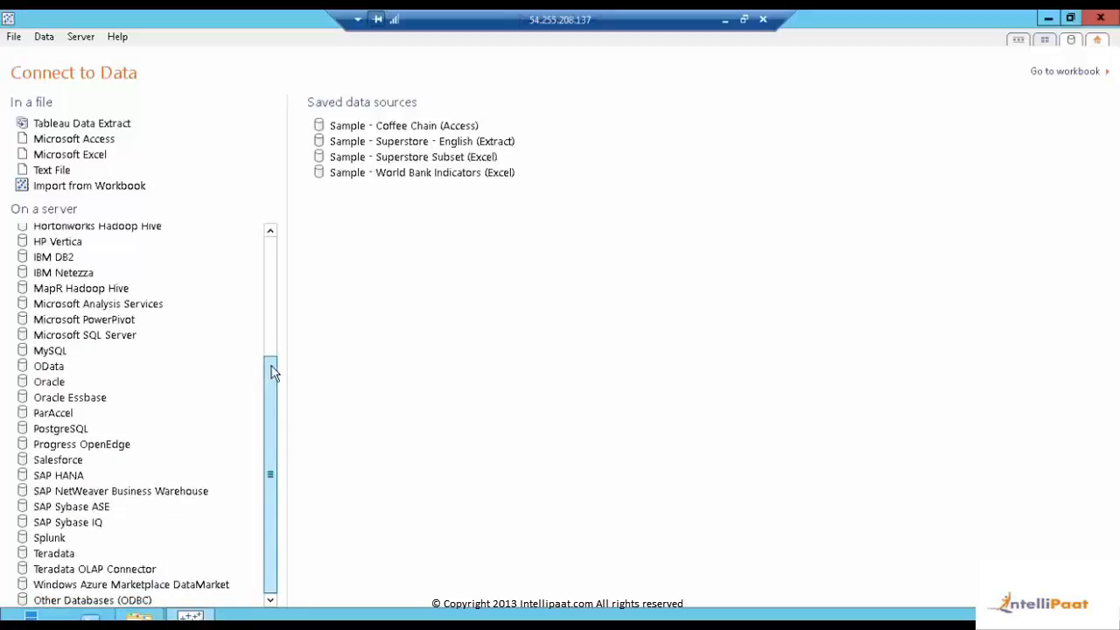
pyautogui.moveTo(271, 371); pyautogui.dragTo(273, 229)
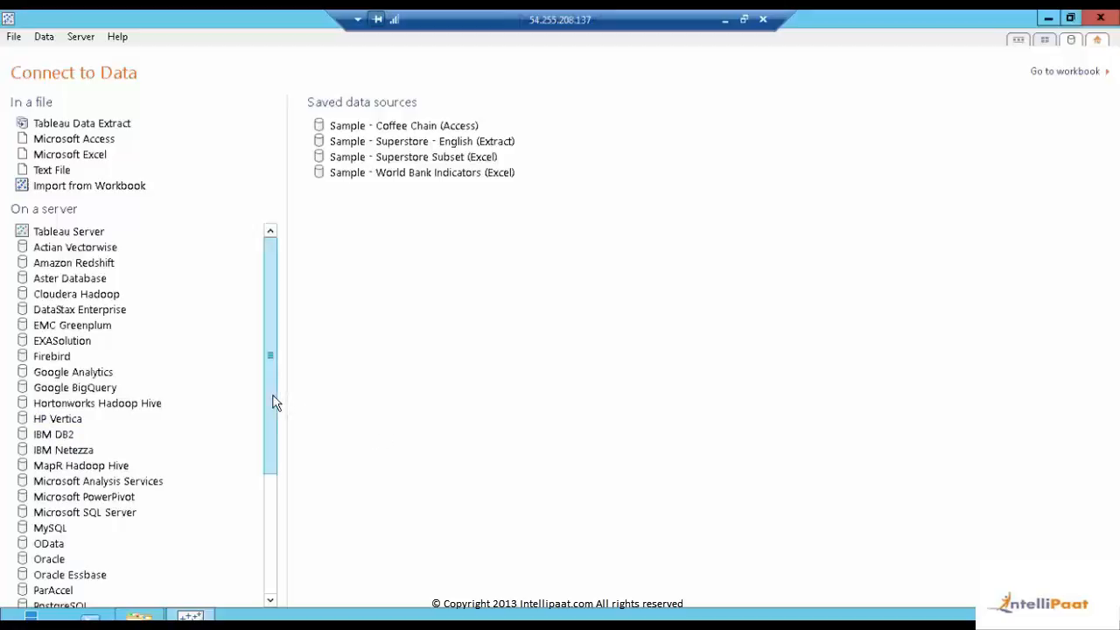
pyautogui.moveTo(273, 402); pyautogui.dragTo(271, 564)
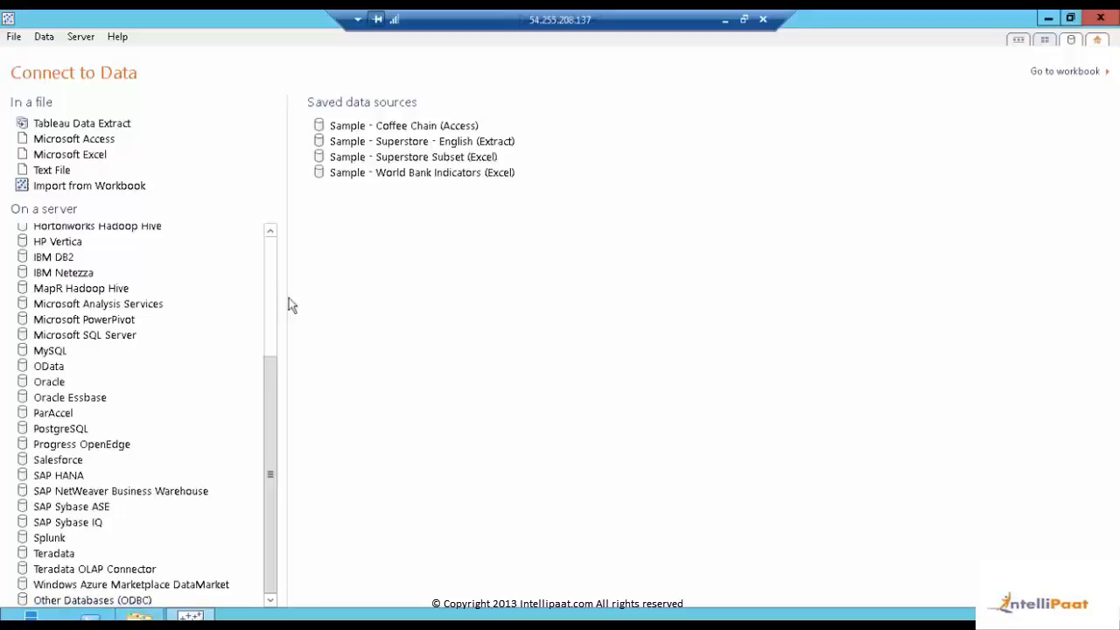
pyautogui.click(271, 270)
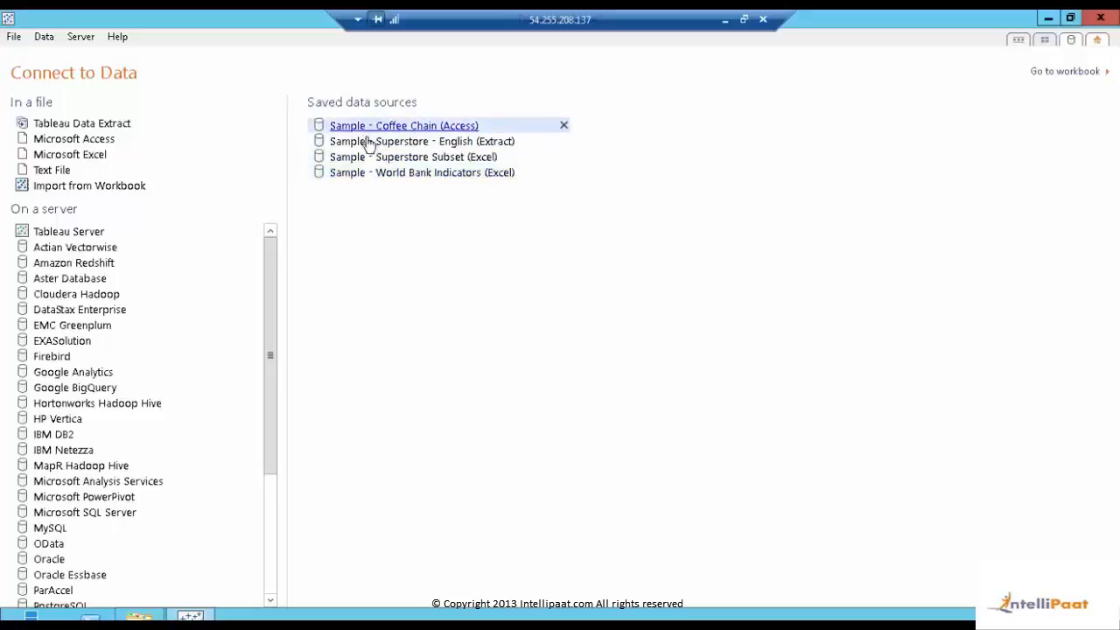
pyautogui.click(102, 161)
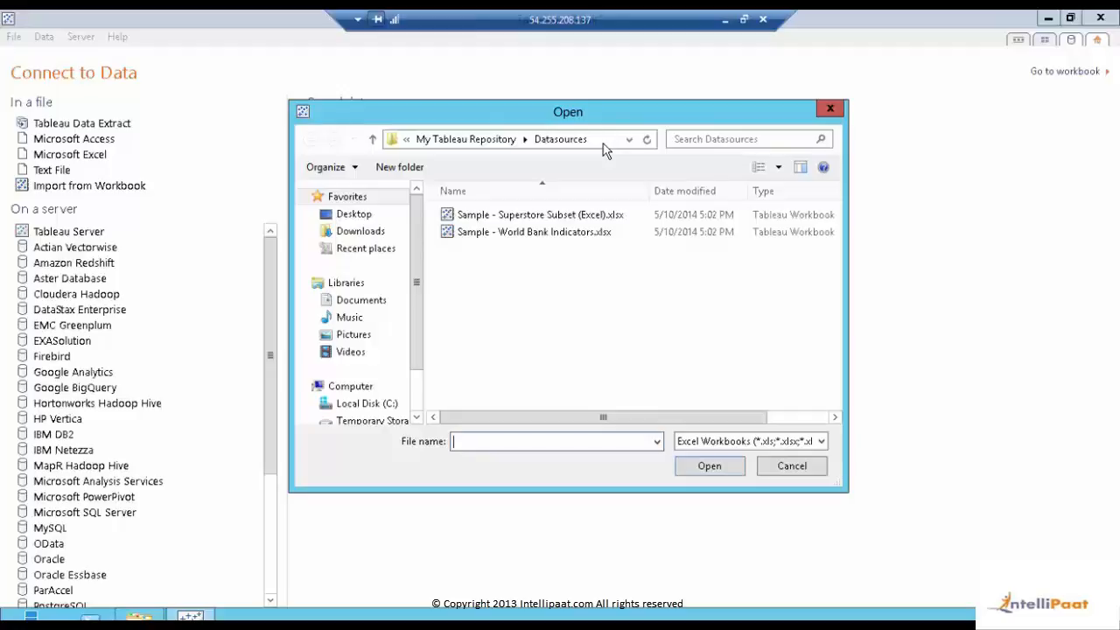
pyautogui.click(610, 219)
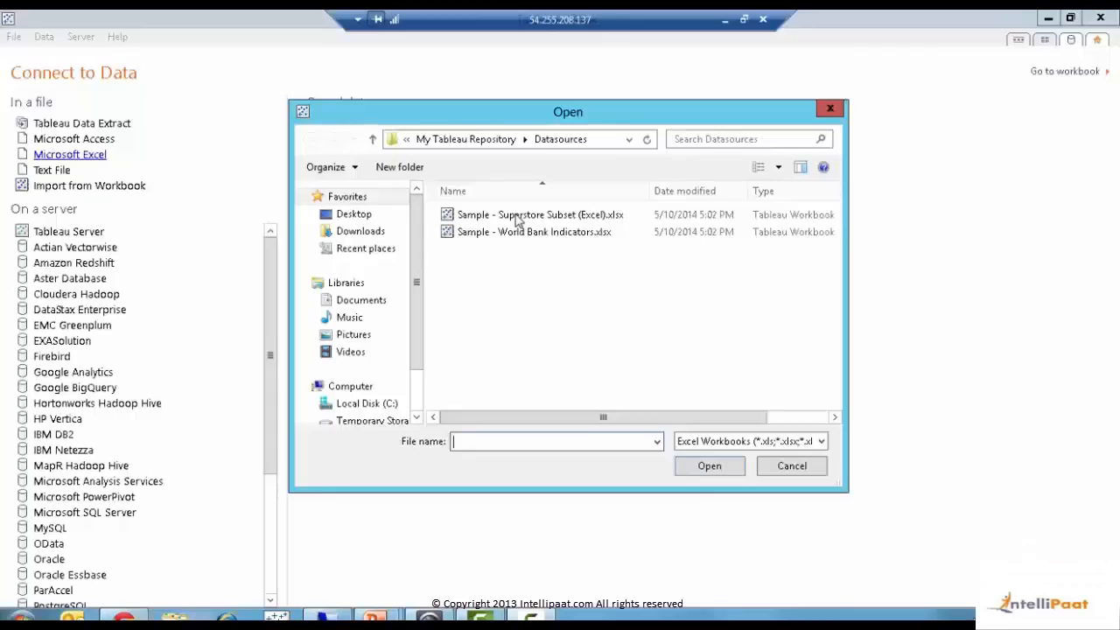
pyautogui.doubleClick(515, 214)
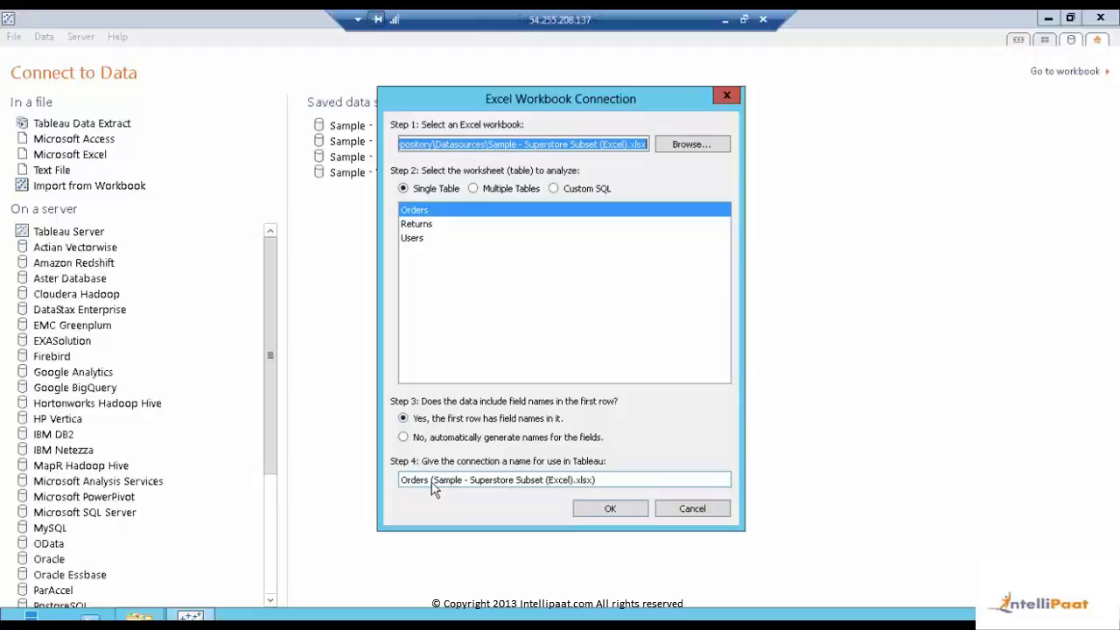
pyautogui.click(586, 507)
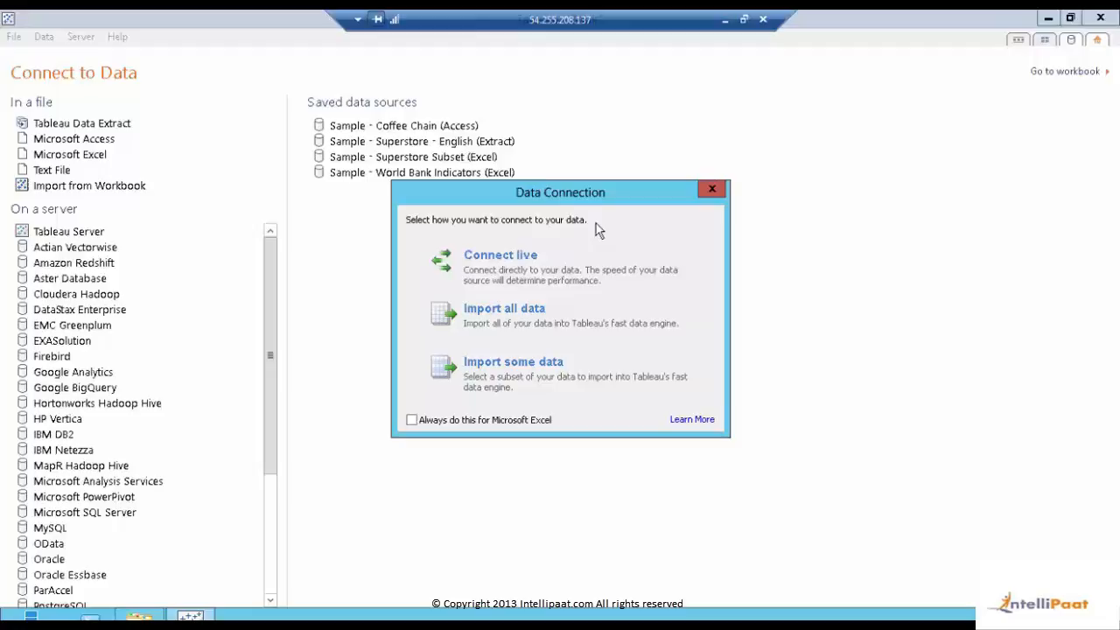
pyautogui.click(577, 263)
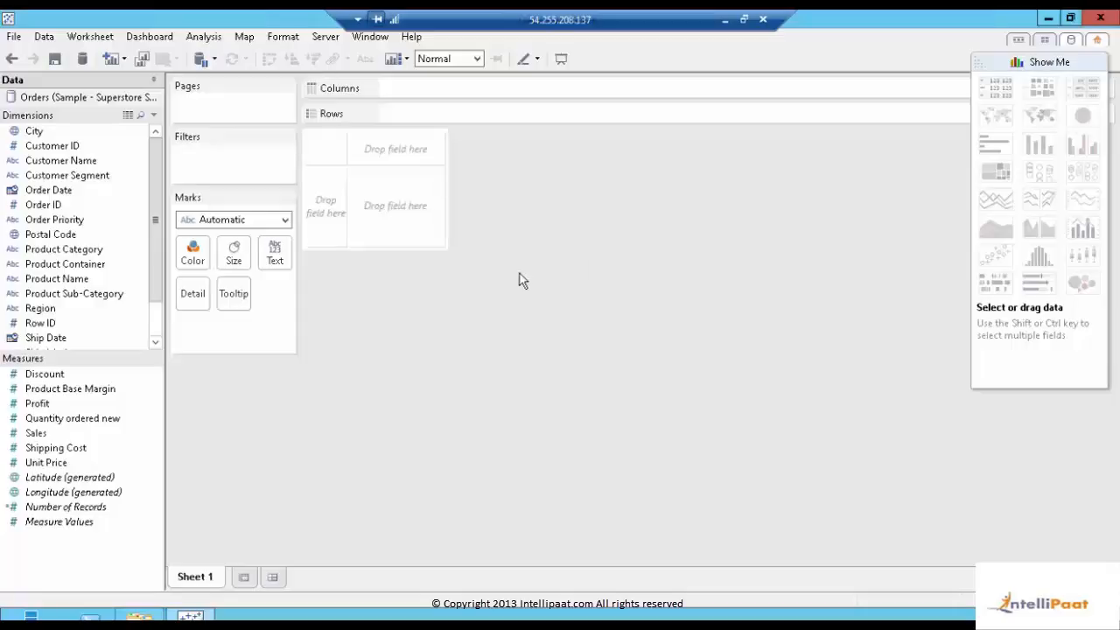
# Create a horizontal bar chart of Sales by Product Category.
pyautogui.click(99, 251)
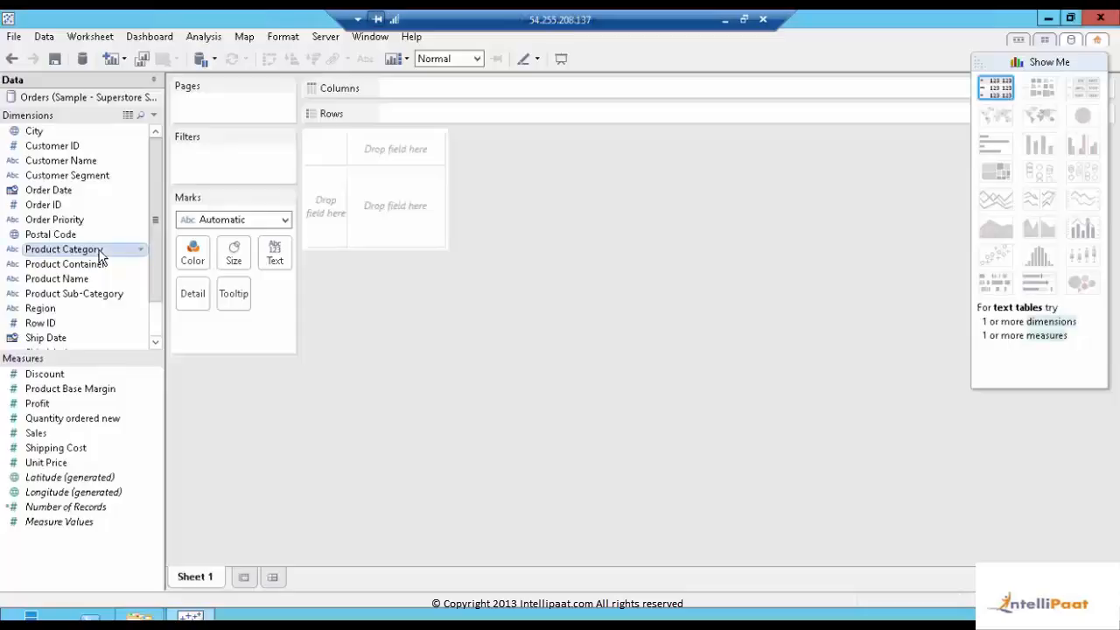
pyautogui.keyDown('ctrl'); pyautogui.click(51, 434); pyautogui.keyUp('ctrl')
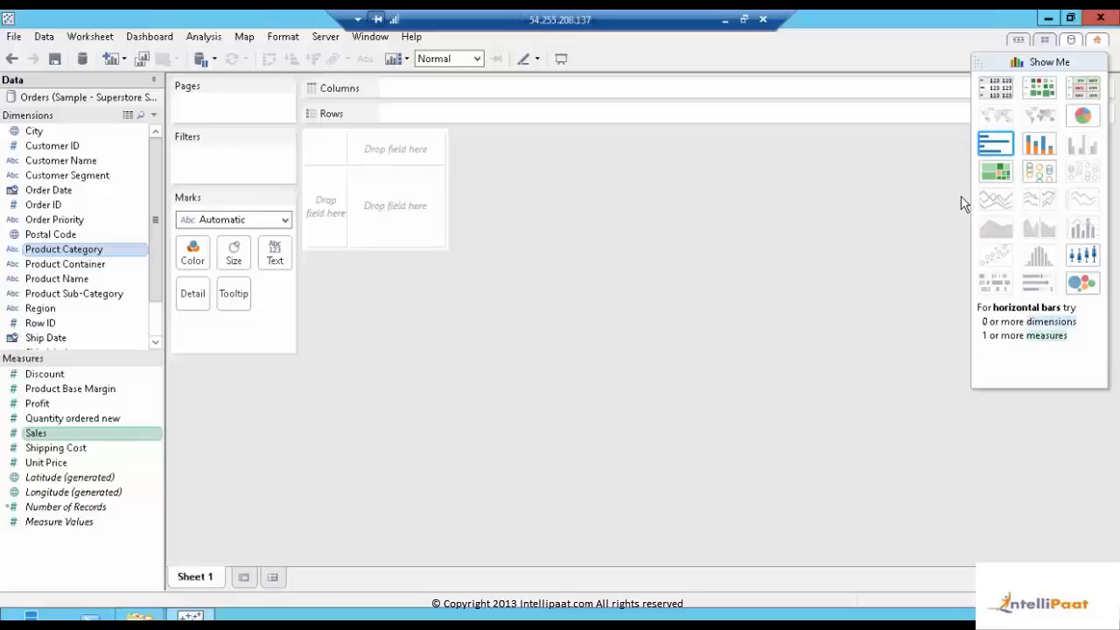
pyautogui.click(1004, 150)
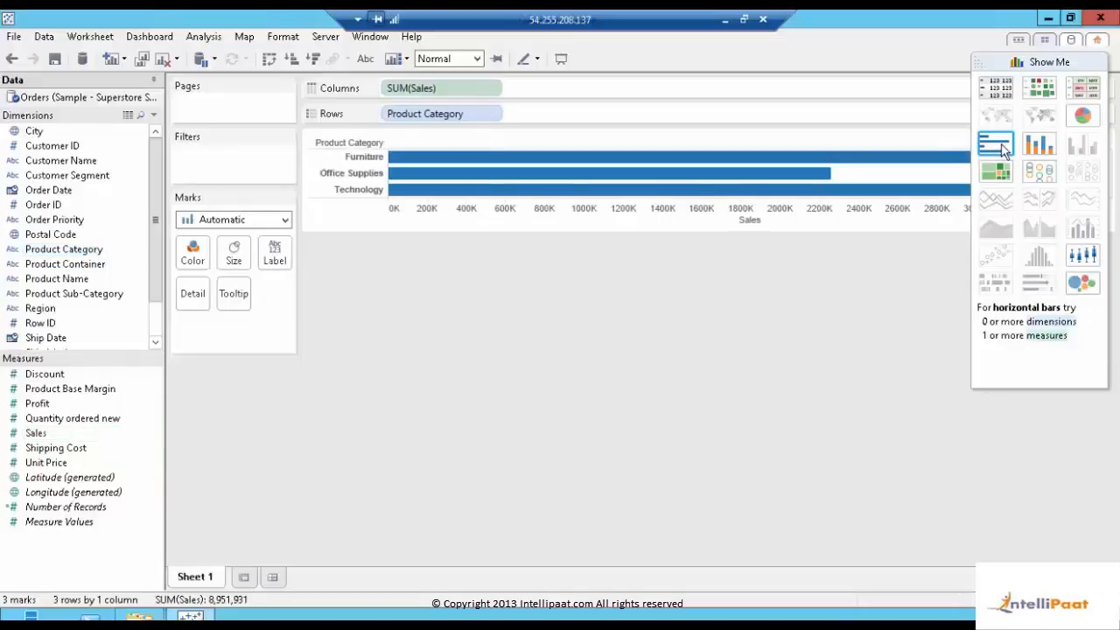
# Sort the product categories by descending sales and colour the bars by Profit.
pyautogui.click(1018, 61)
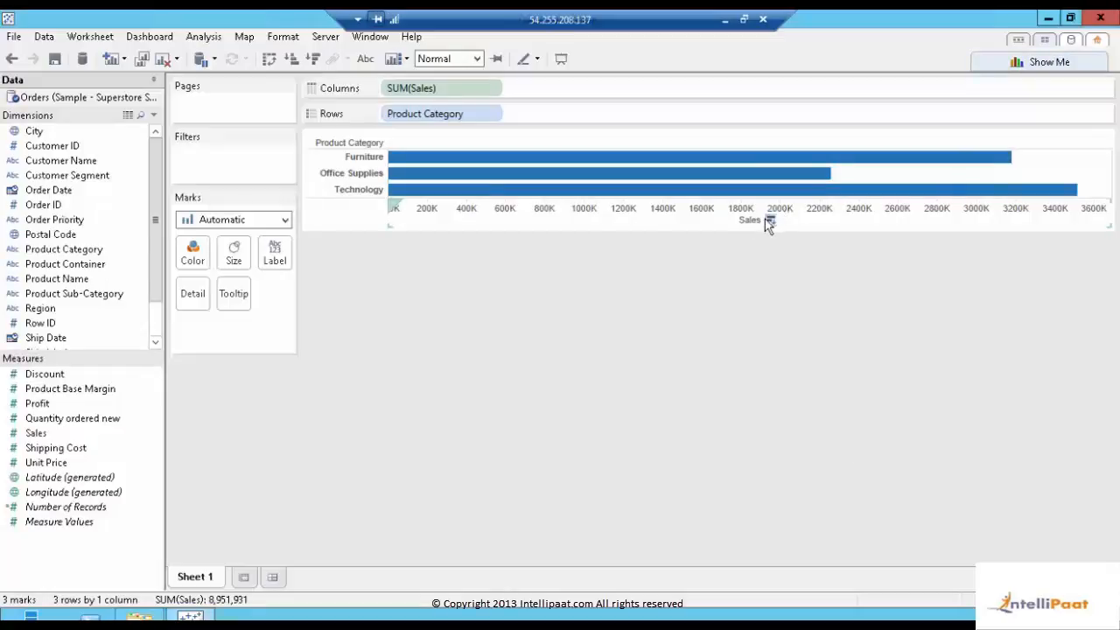
pyautogui.click(770, 221)
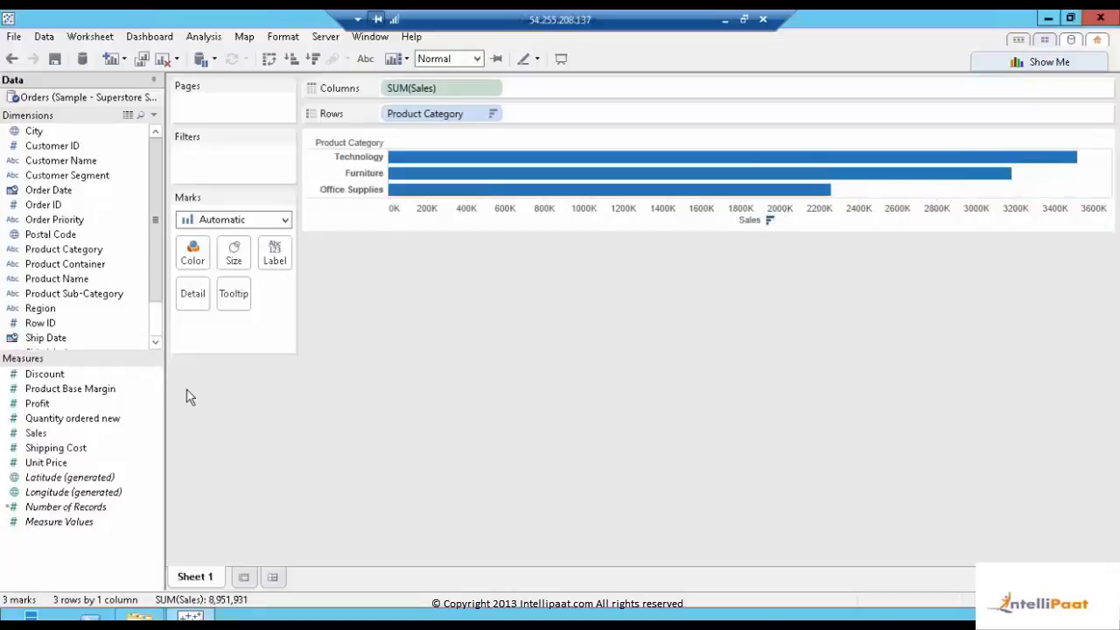
pyautogui.moveTo(43, 403); pyautogui.dragTo(199, 254)
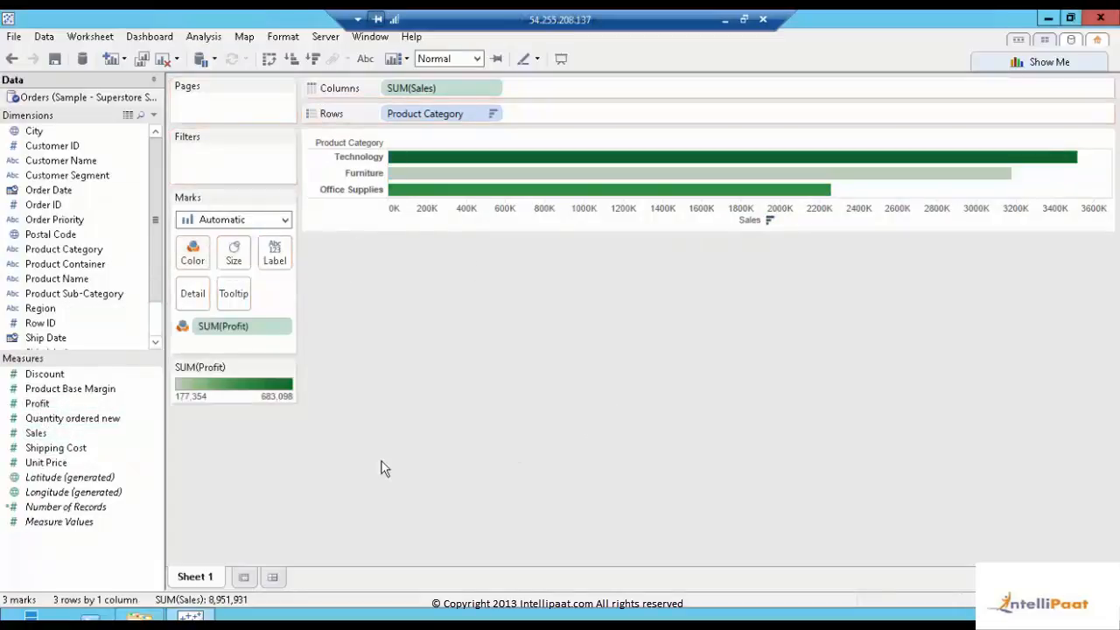
# Rename the worksheet as Sales by Product Category.
pyautogui.doubleClick(195, 580)
pyautogui.write('Sales by')
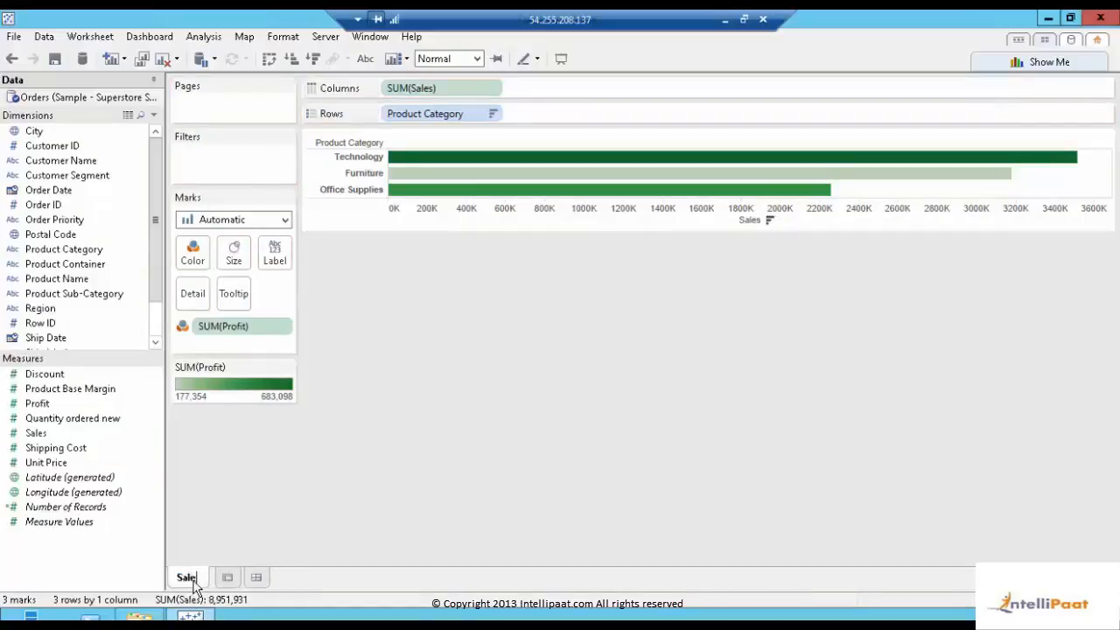
pyautogui.write('P')
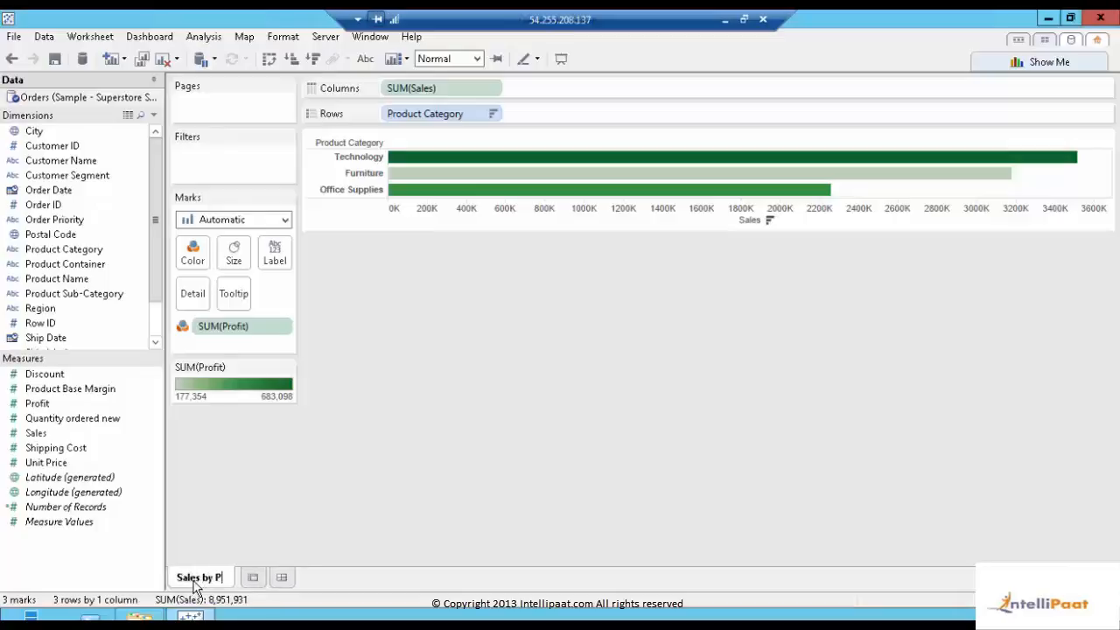
pyautogui.write('roduct')
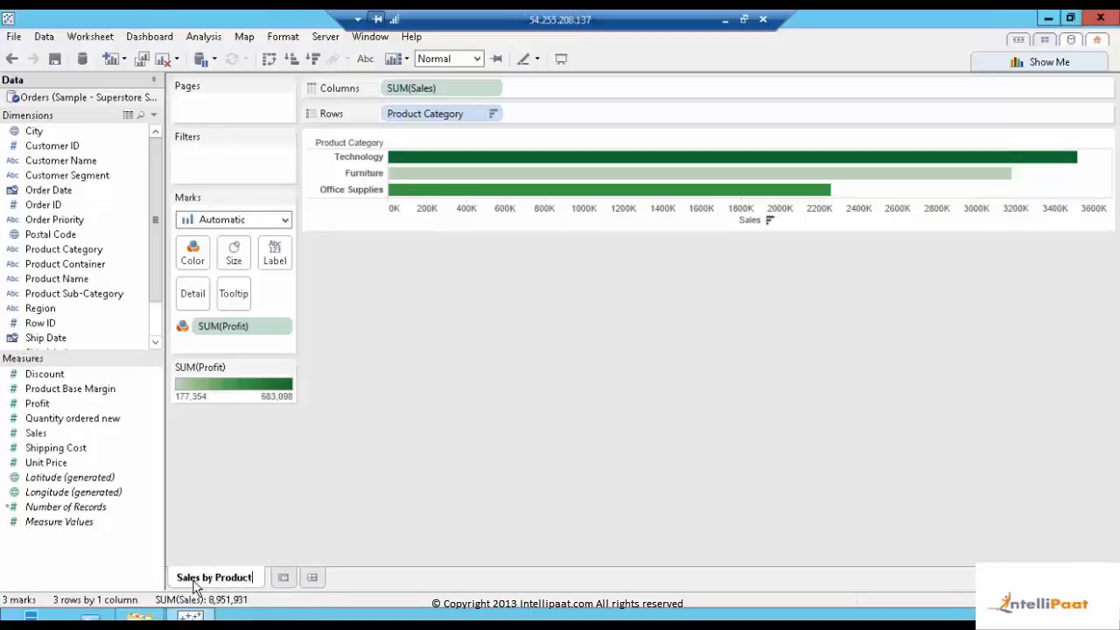
pyautogui.click(336, 490)
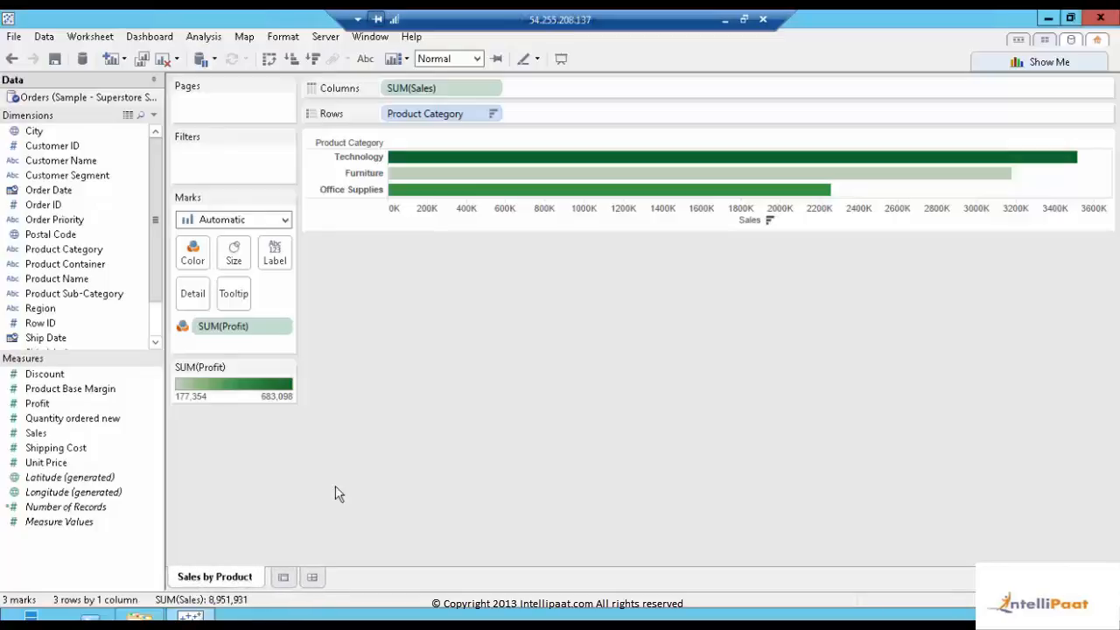
pyautogui.doubleClick(250, 579)
pyautogui.click(254, 578)
pyautogui.write('Cat')
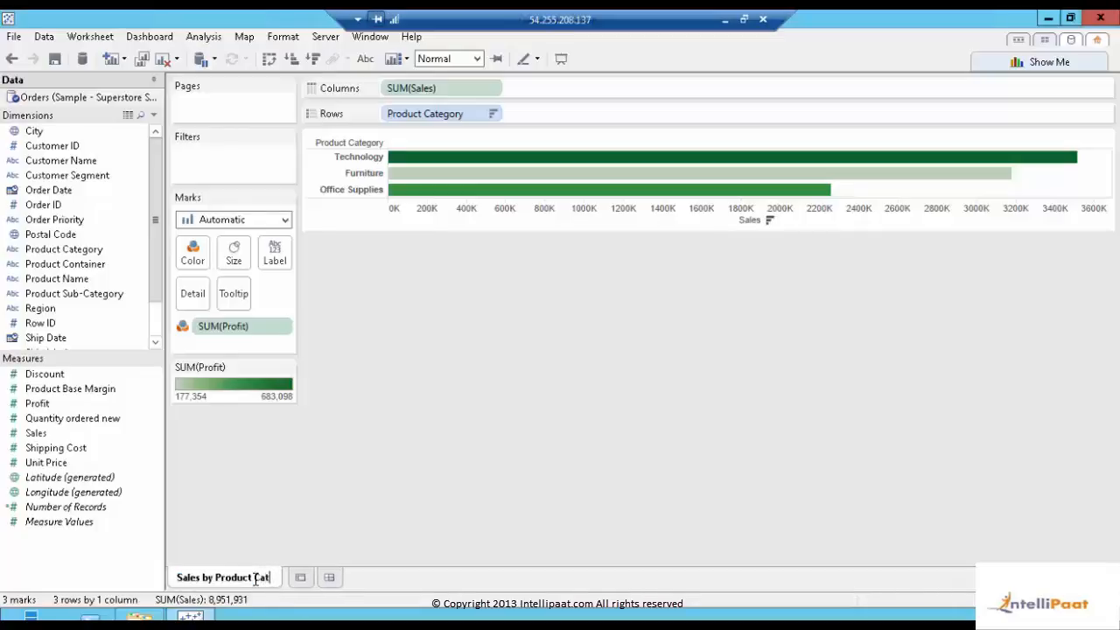
pyautogui.write('egory')
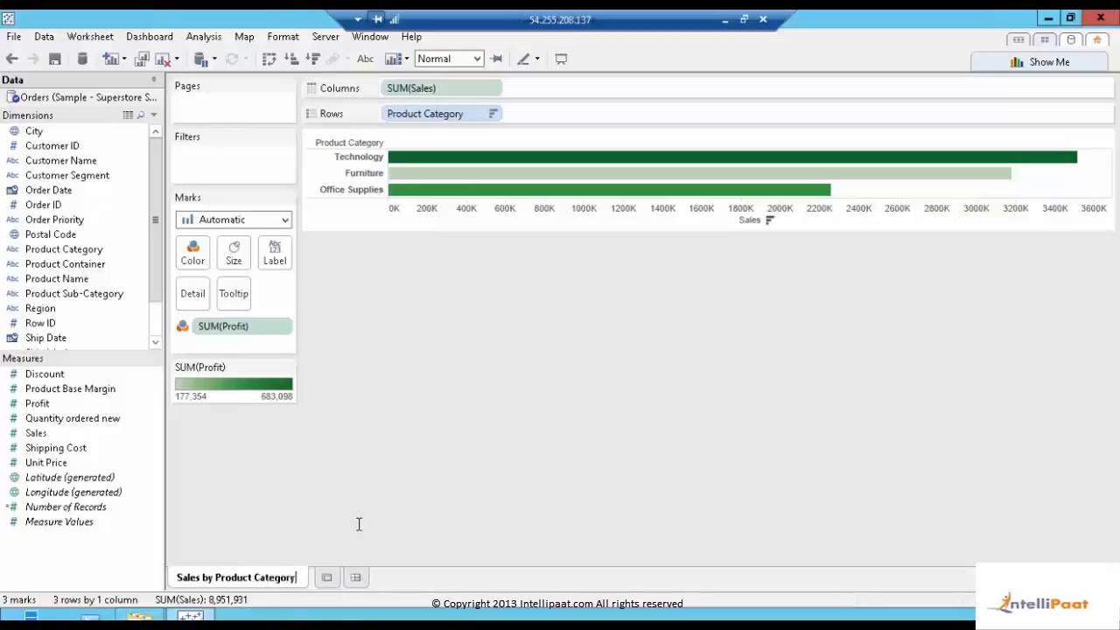
pyautogui.press('Return')
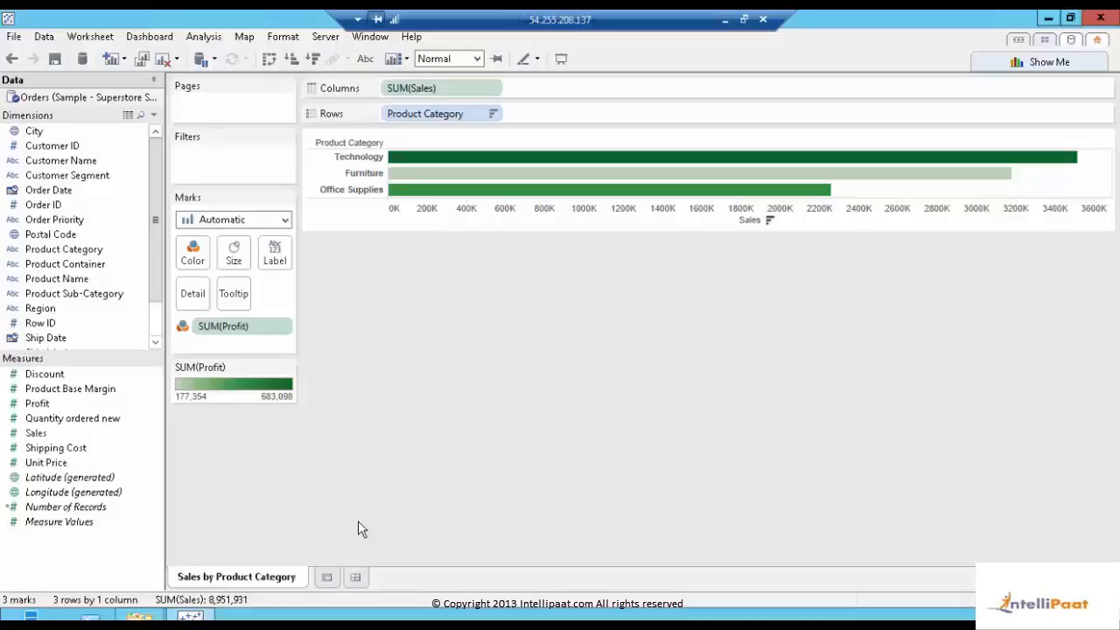
# Add a new worksheet and plot State or Province on it as a map.
pyautogui.click(326, 578)
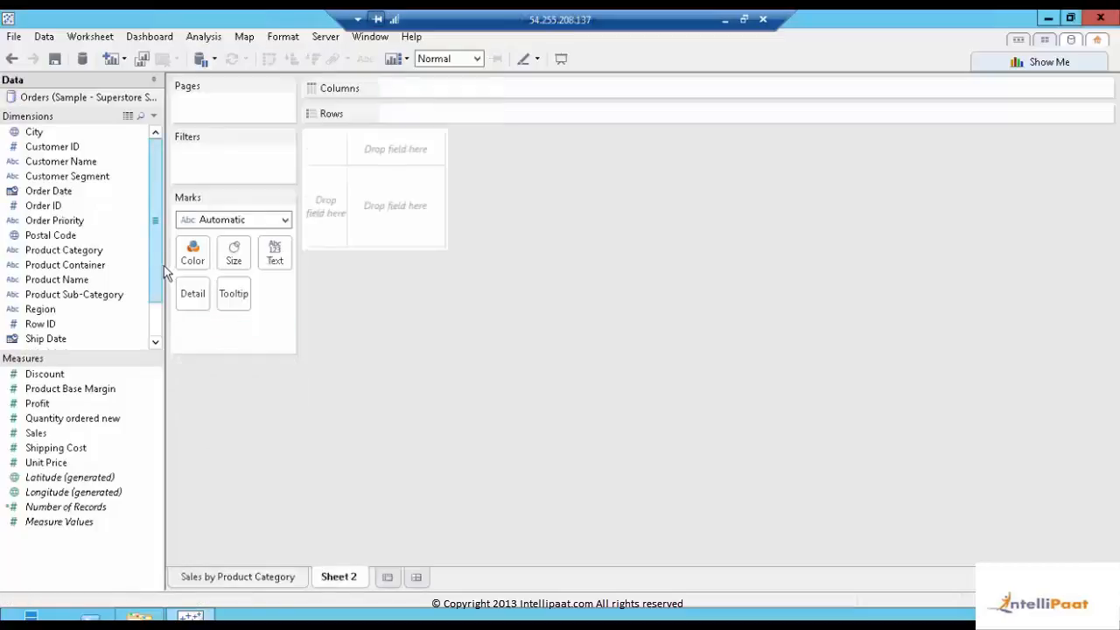
pyautogui.moveTo(158, 279); pyautogui.dragTo(153, 313)
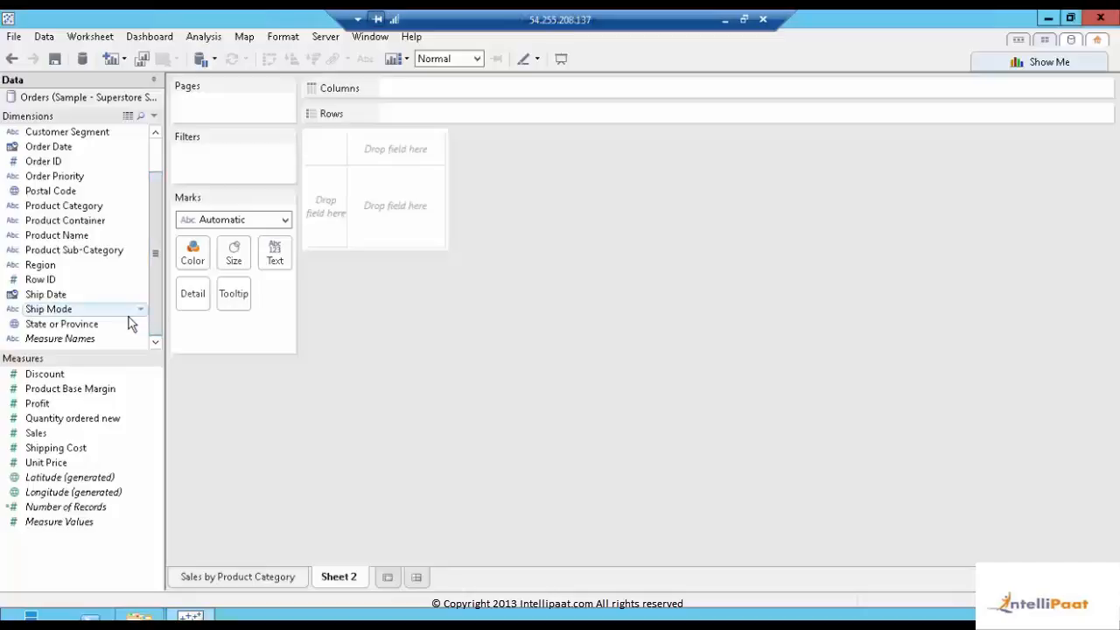
pyautogui.click(90, 326)
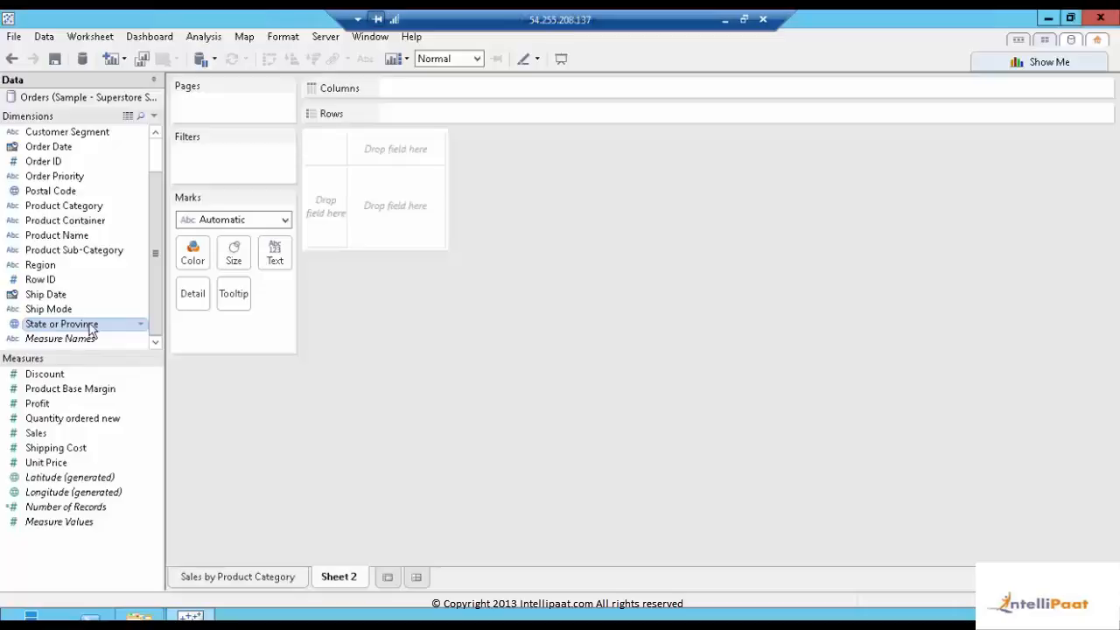
pyautogui.moveTo(92, 328); pyautogui.dragTo(604, 384)
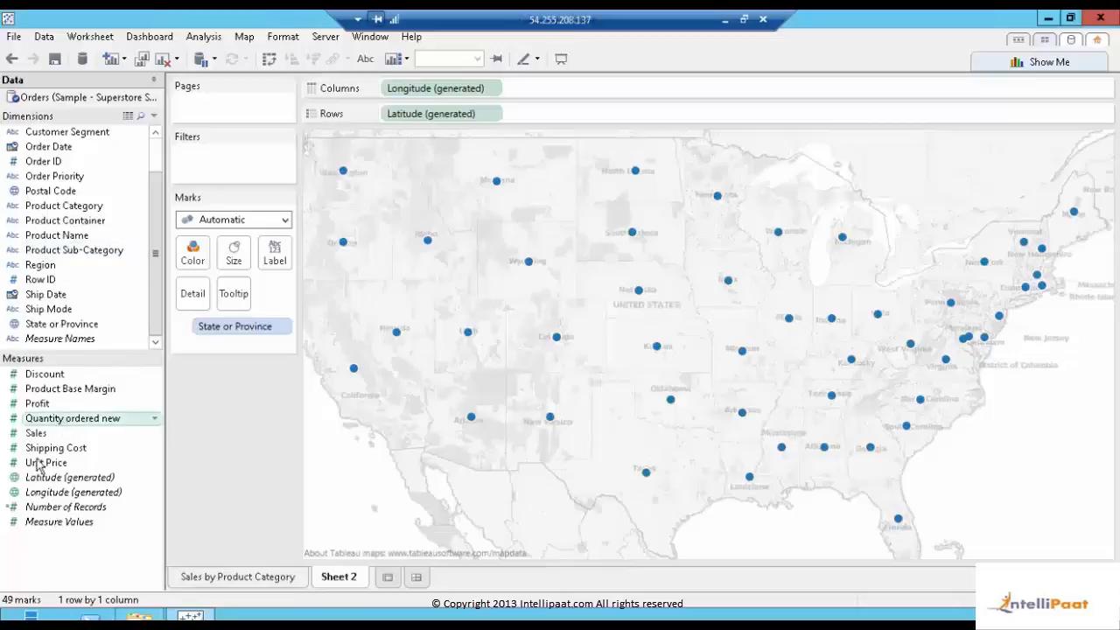
# Size the map marks by Sales and enlarge their overall mark size.
pyautogui.moveTo(37, 436); pyautogui.dragTo(236, 265)
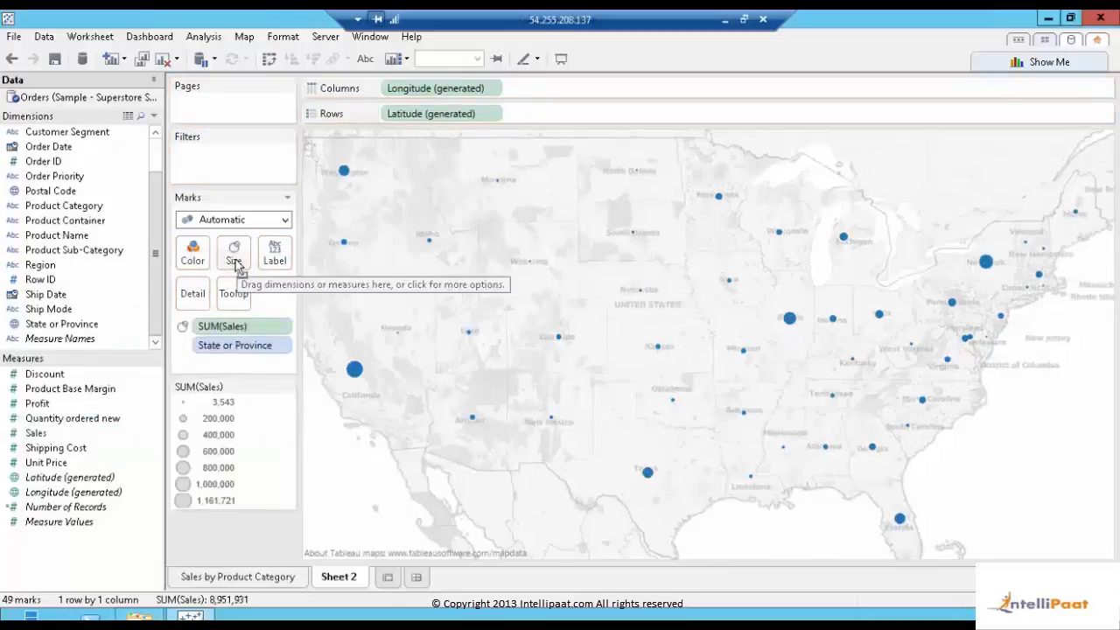
pyautogui.click(234, 254)
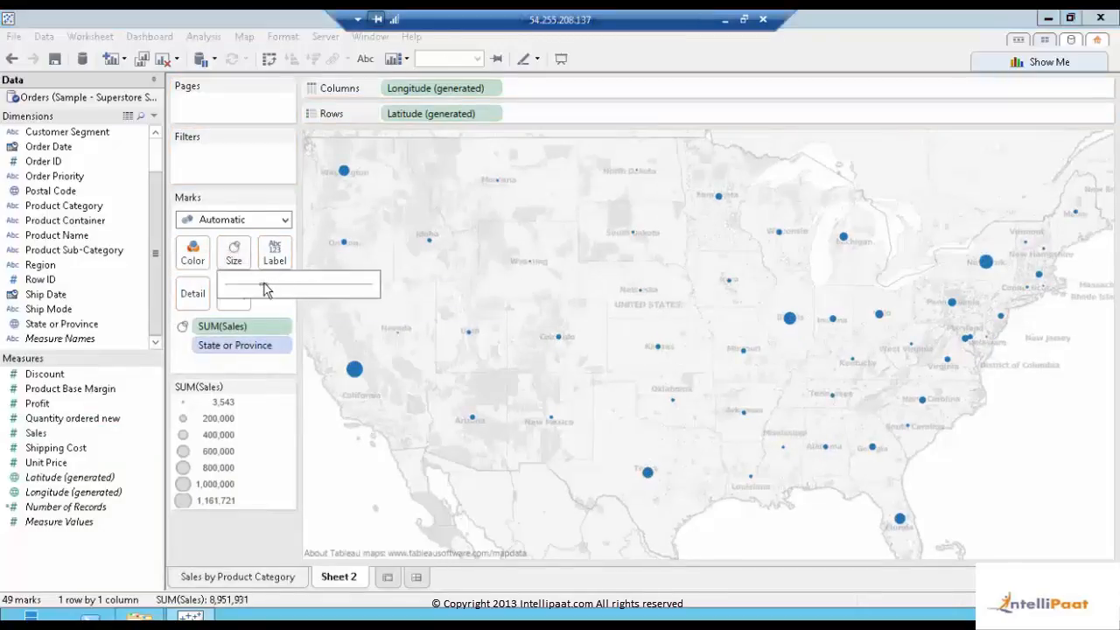
pyautogui.moveTo(266, 290); pyautogui.dragTo(293, 291)
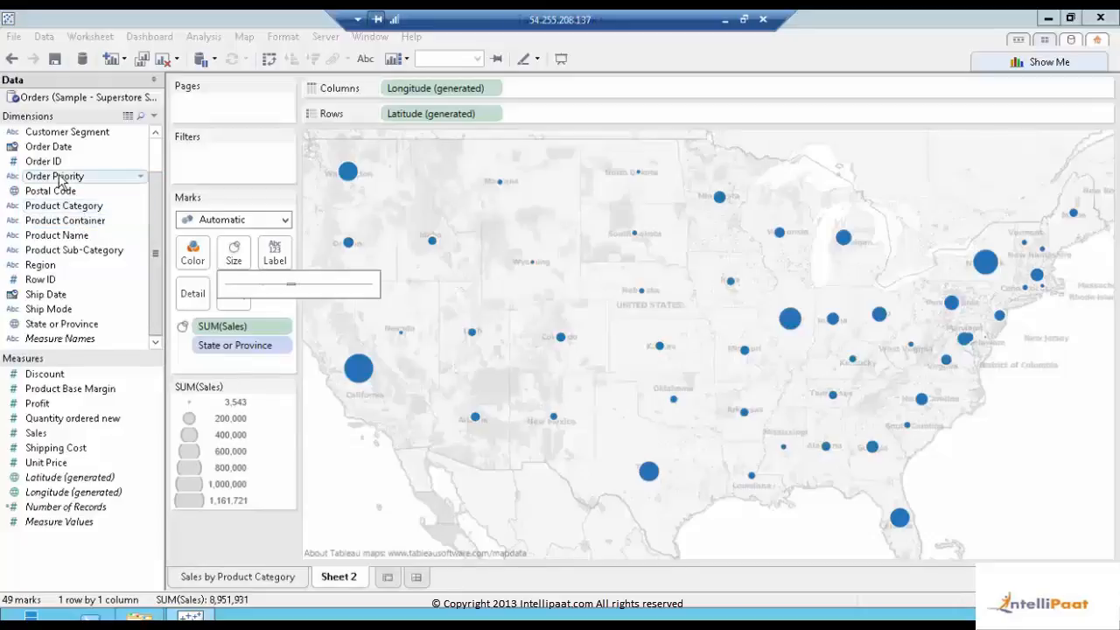
# Colour the map marks by Order Priority and change the mark type to Pie.
pyautogui.moveTo(54, 175); pyautogui.dragTo(192, 266)
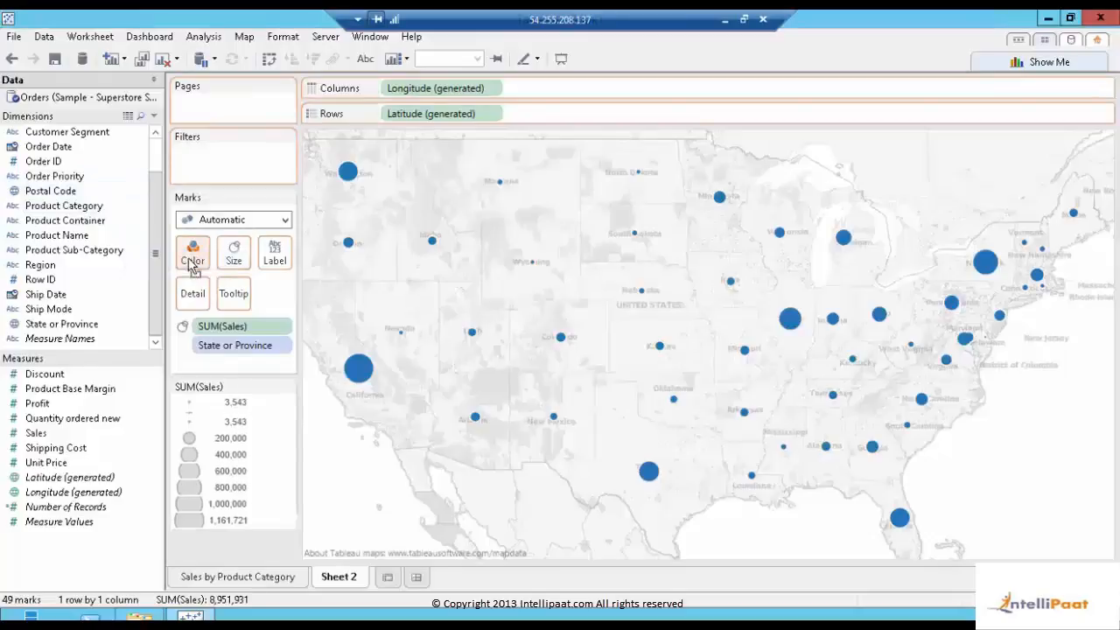
pyautogui.click(285, 220)
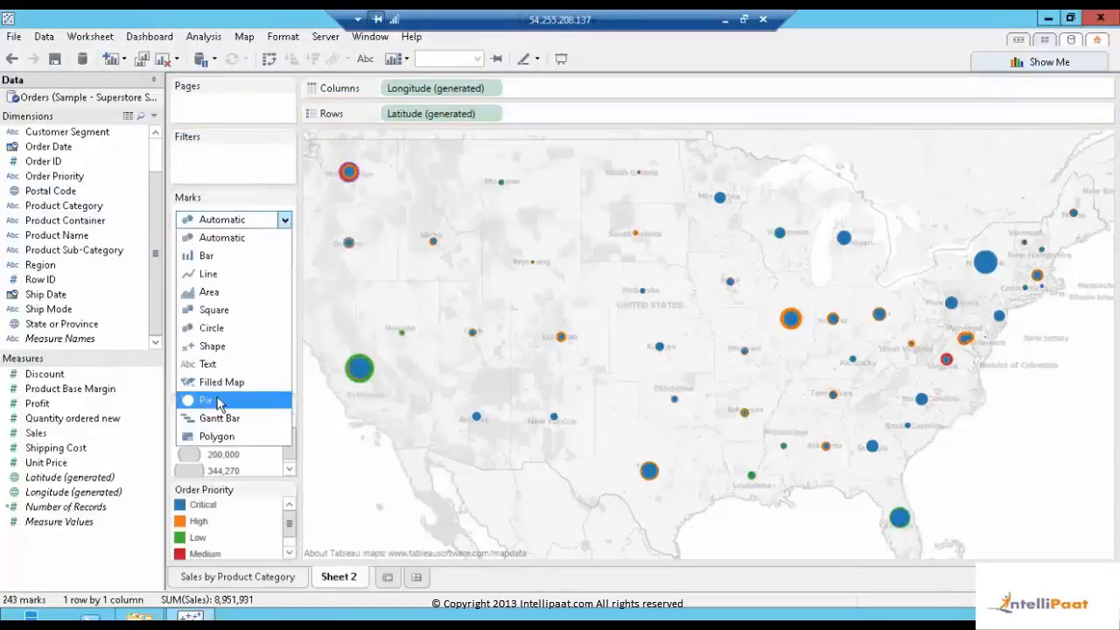
pyautogui.click(207, 400)
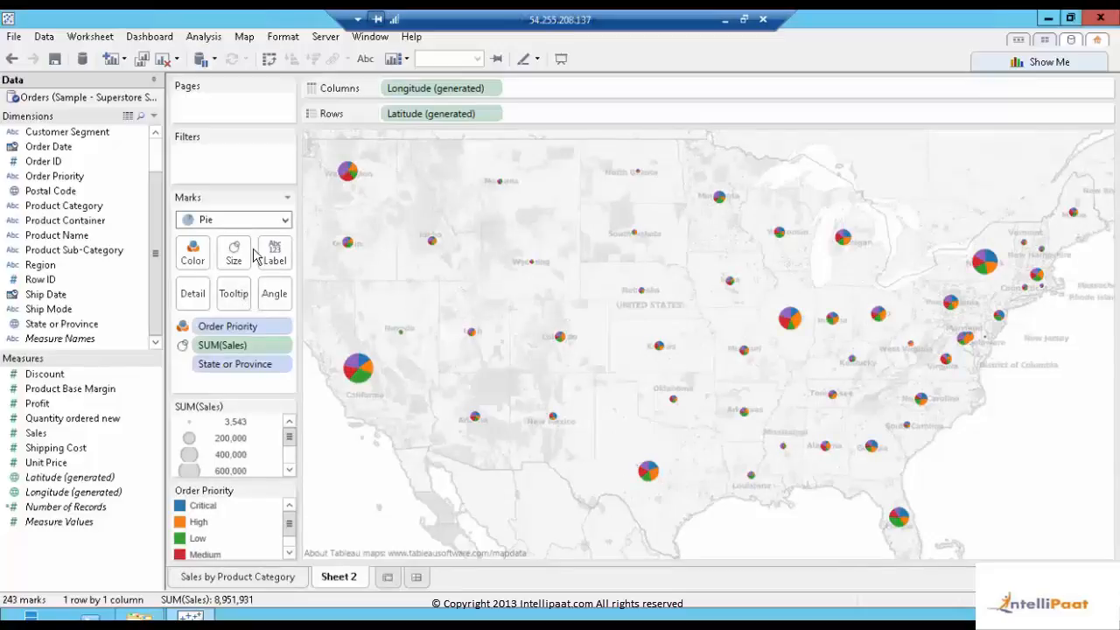
# Set the map's background style to Normal and close the map options.
pyautogui.click(245, 39)
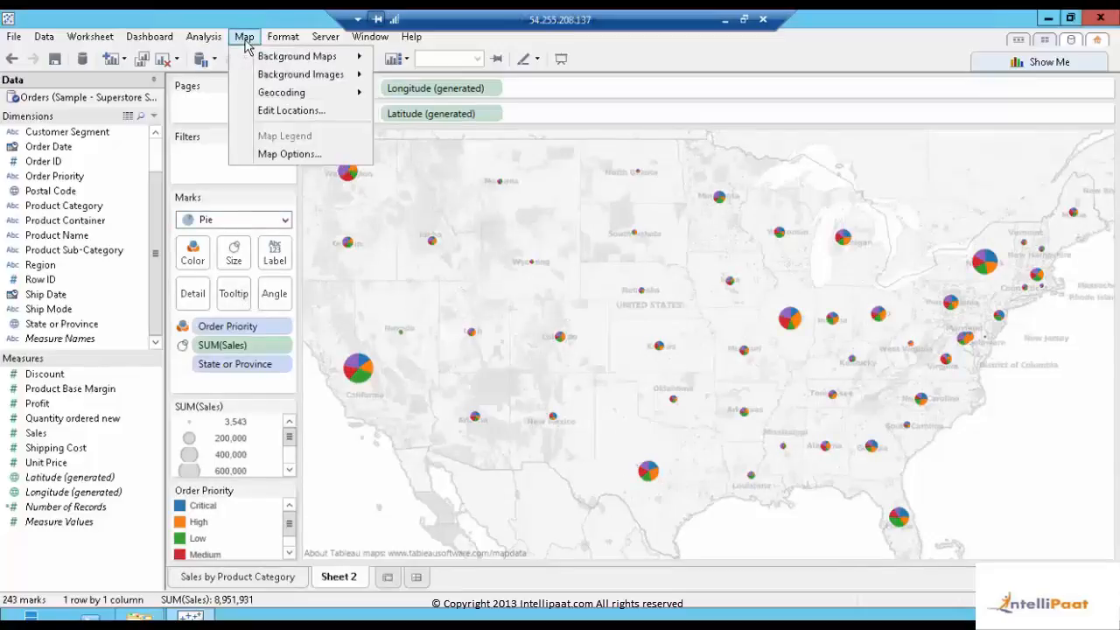
pyautogui.click(270, 160)
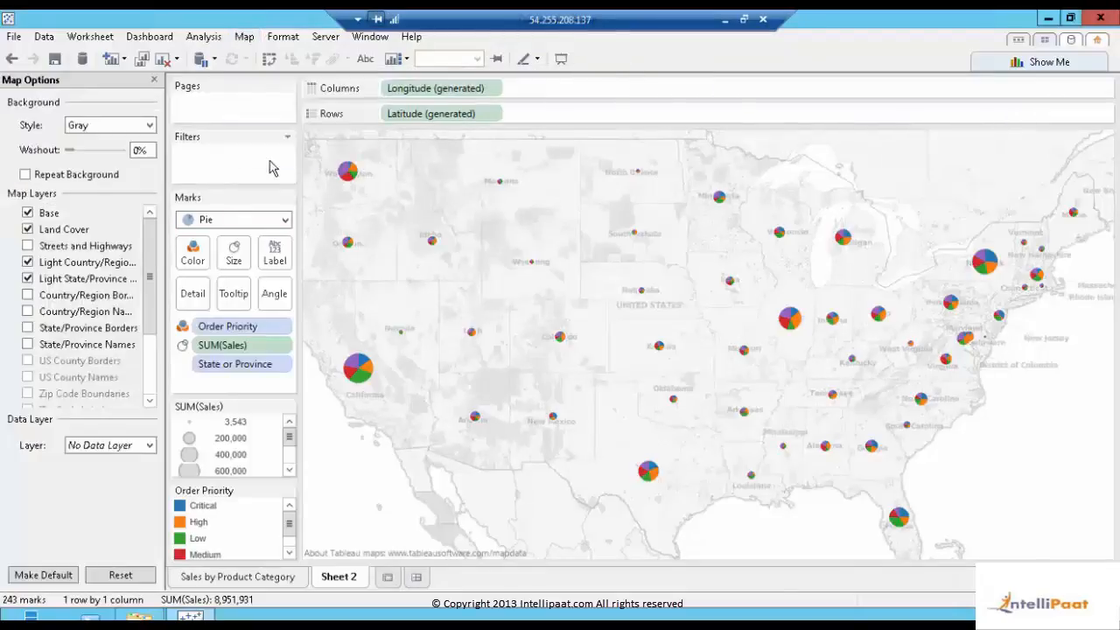
pyautogui.click(149, 125)
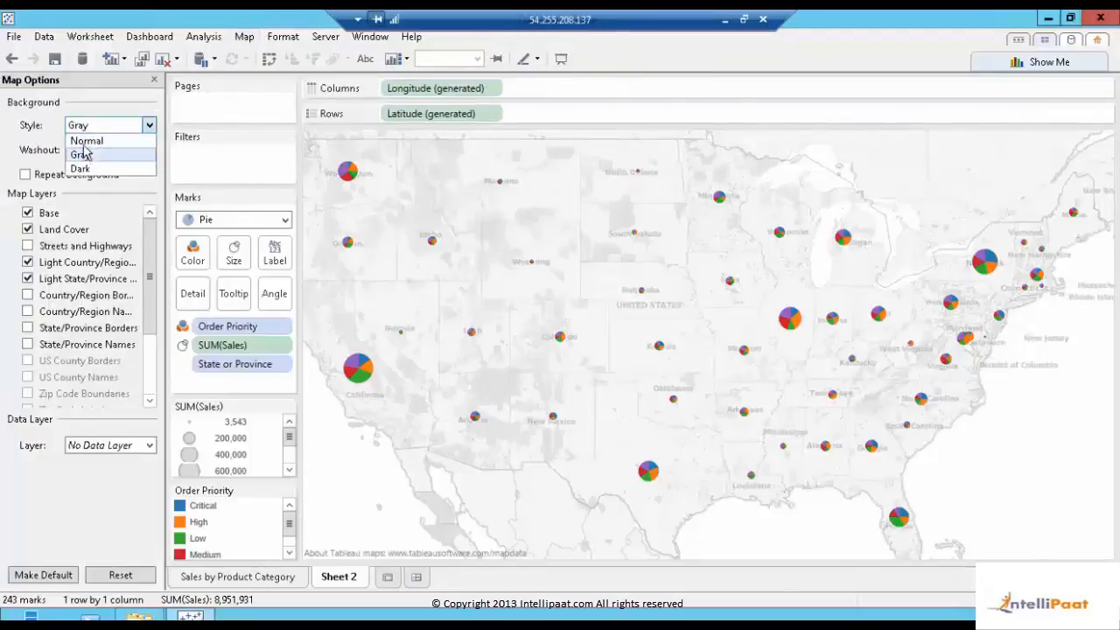
pyautogui.click(85, 141)
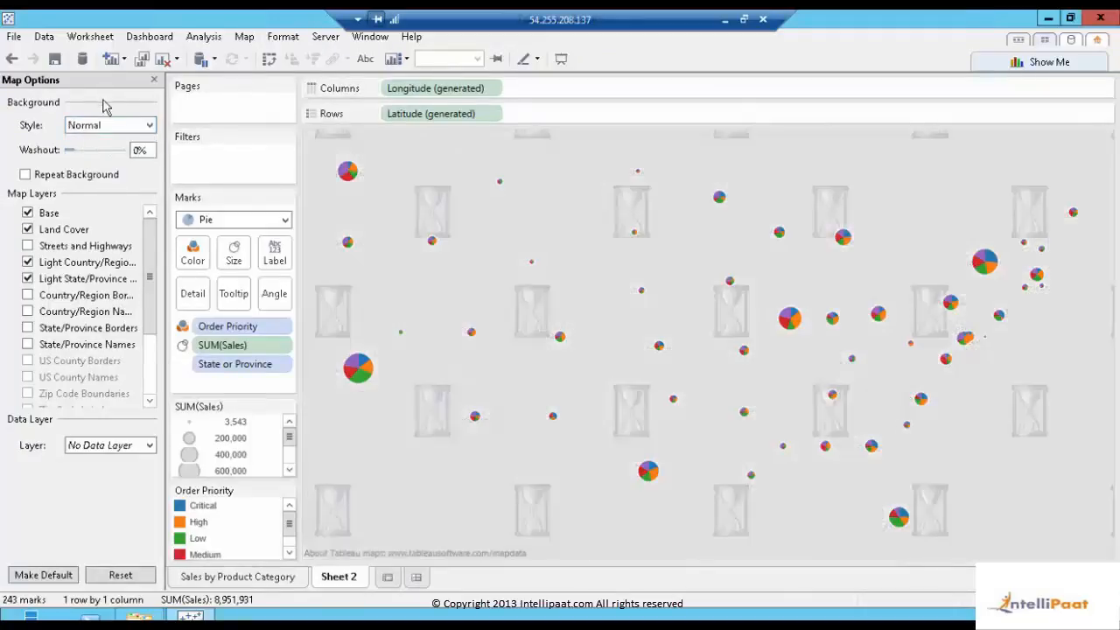
pyautogui.click(154, 81)
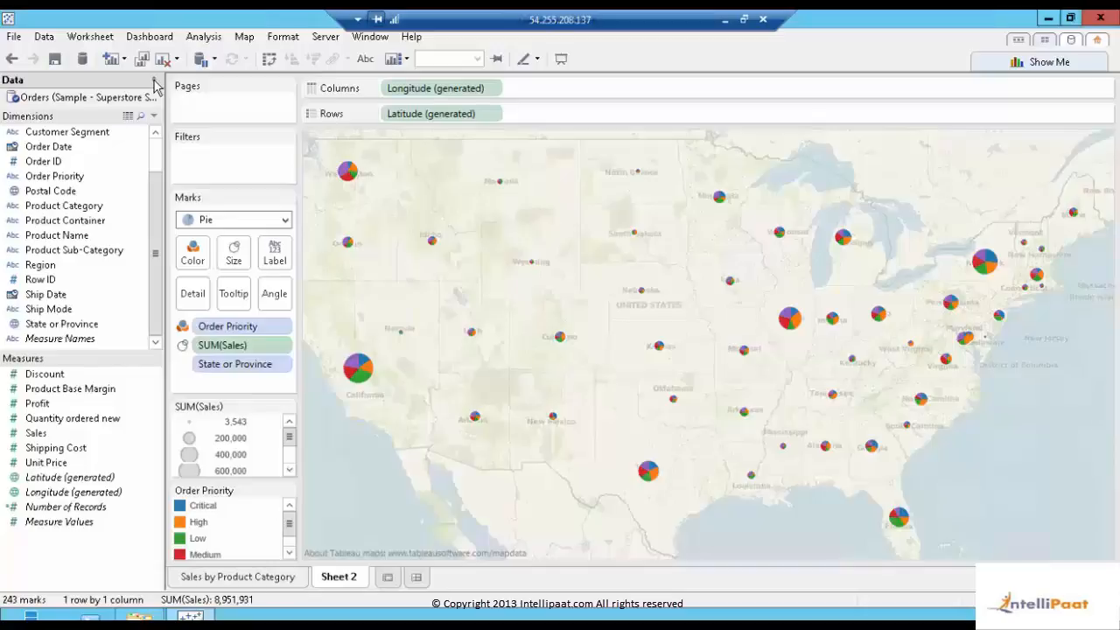
# Rename the map worksheet as Sales by Order Priority and State.
pyautogui.doubleClick(331, 579)
pyautogui.write('Sales')
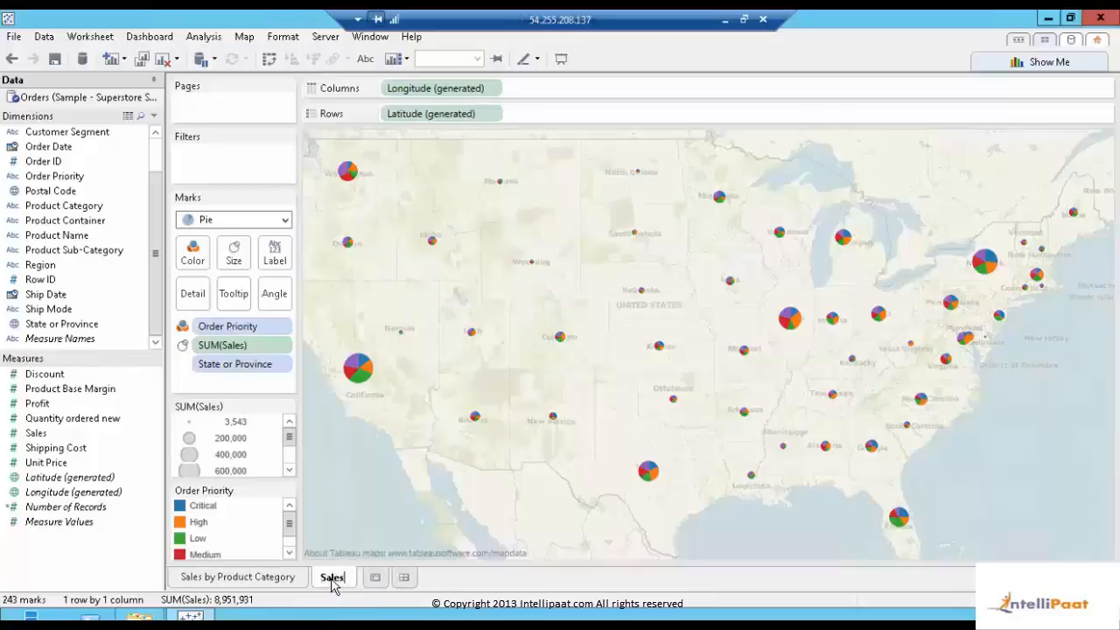
pyautogui.write(' by')
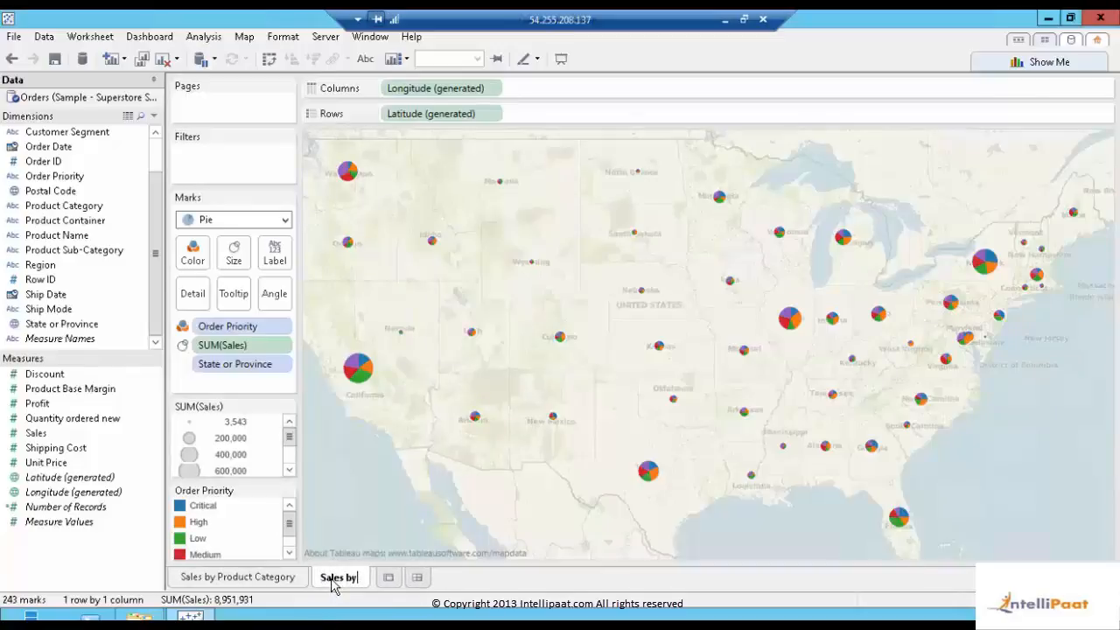
pyautogui.write(' Order')
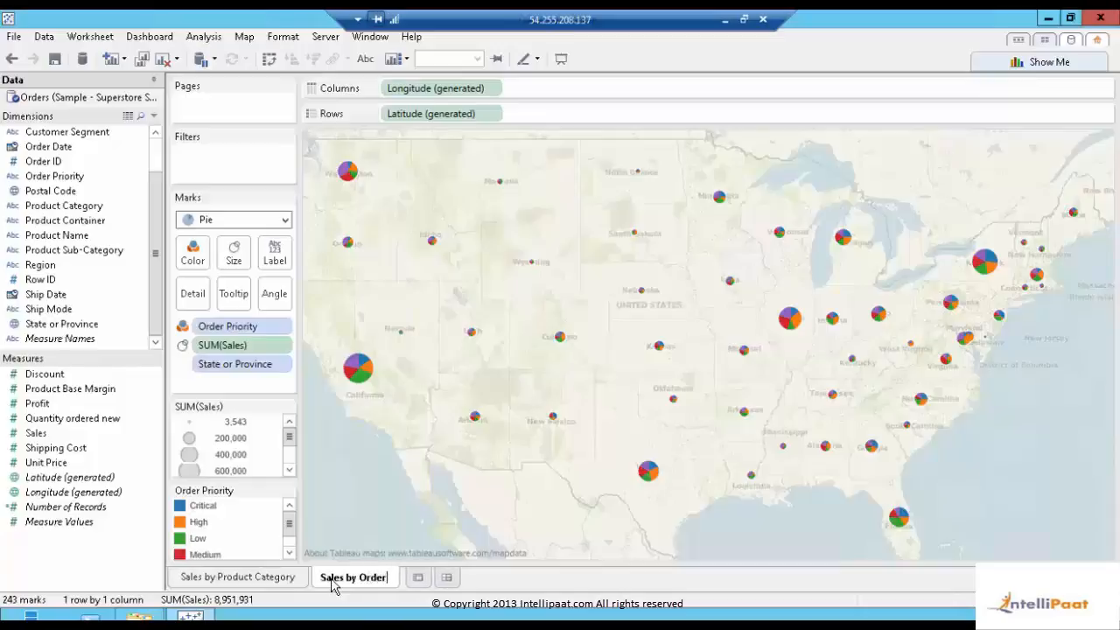
pyautogui.write(' Prio')
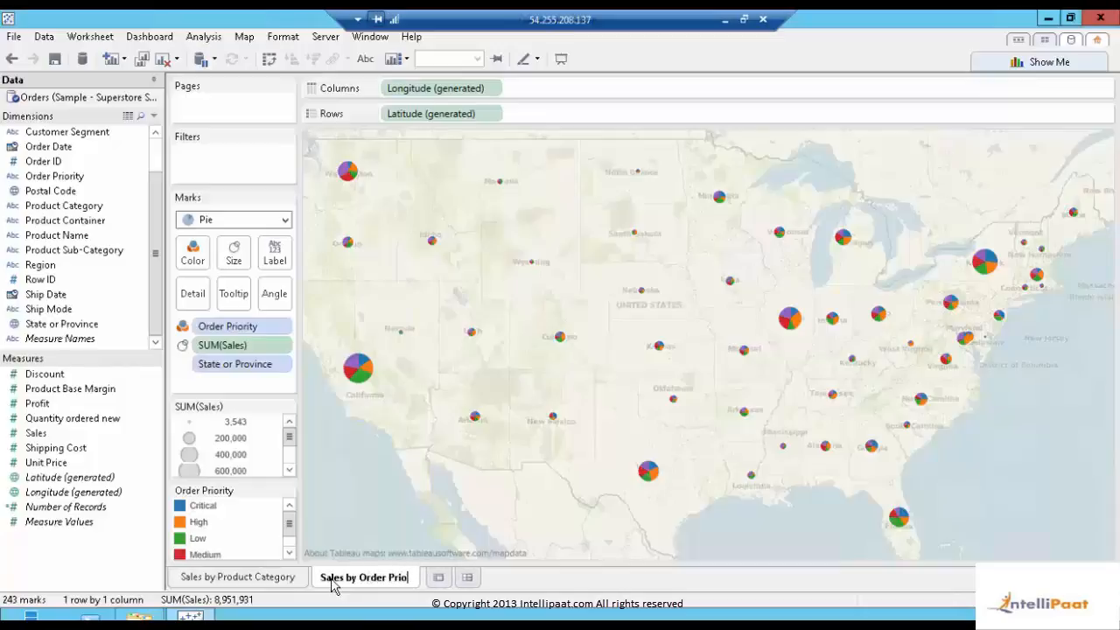
pyautogui.write('rity ')
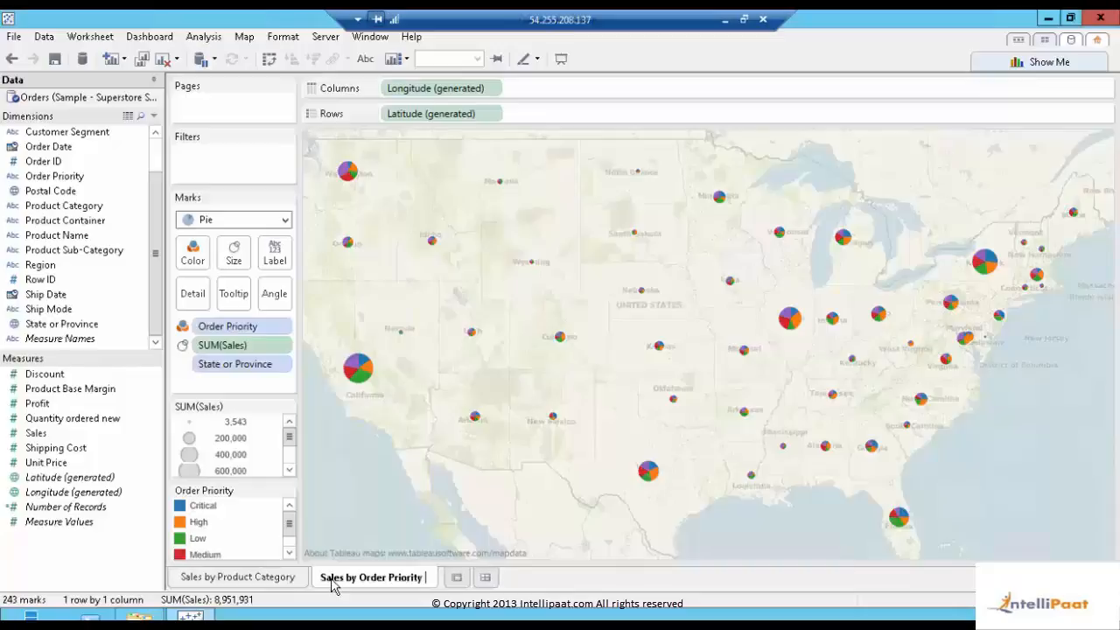
pyautogui.write('and State')
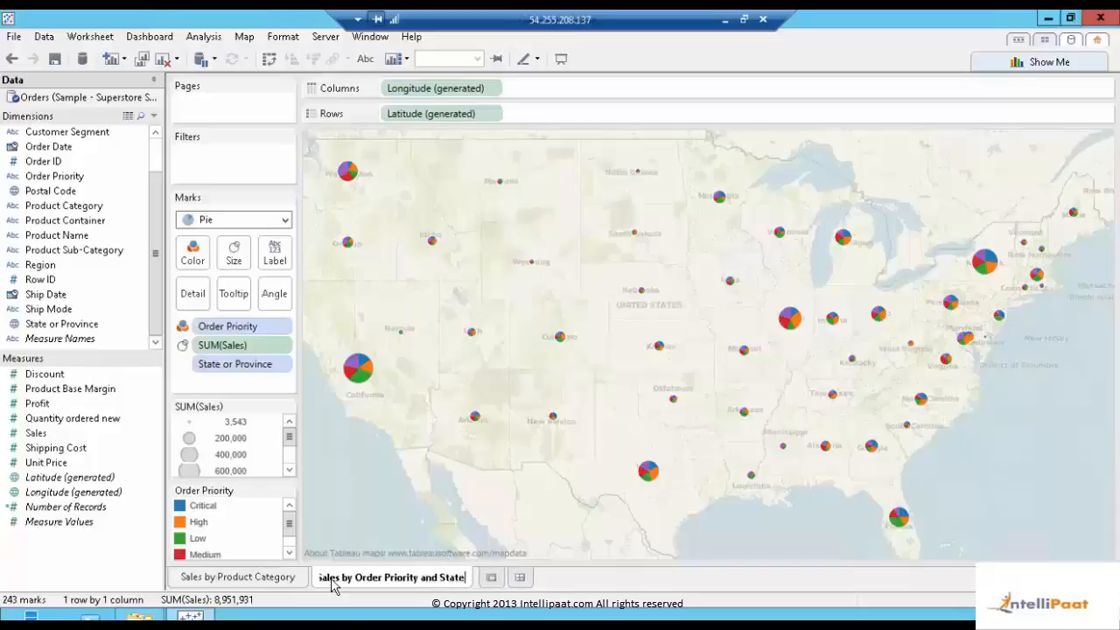
pyautogui.click(1042, 522)
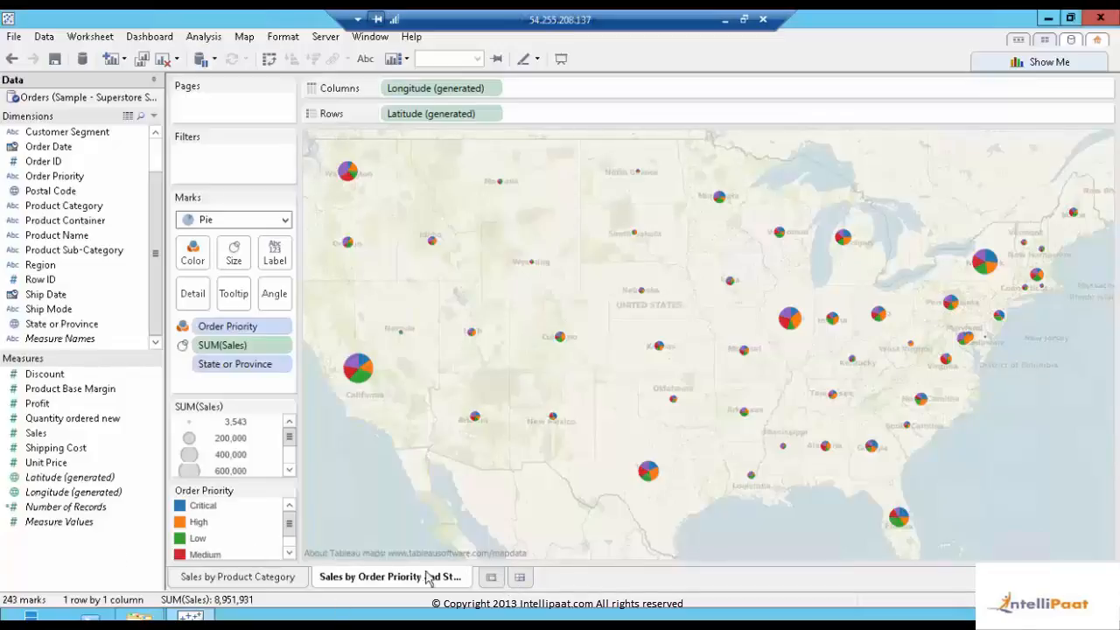
# Create a new dashboard and place the Sales by Order Priority and State map on it with the Sales by Product Category chart beneath.
pyautogui.click(521, 578)
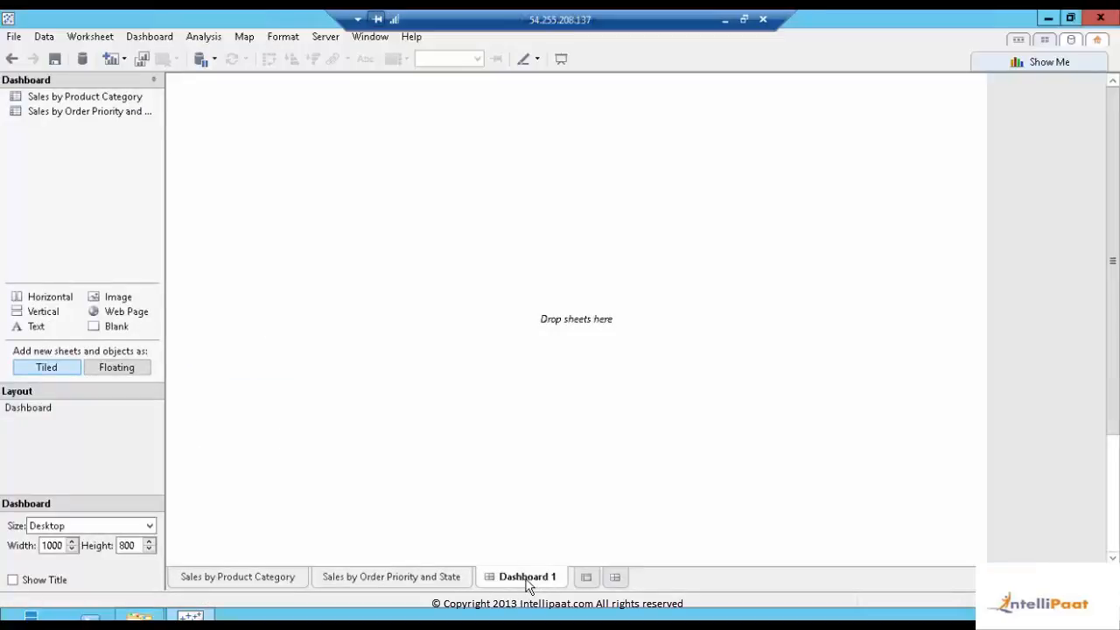
pyautogui.click(50, 111)
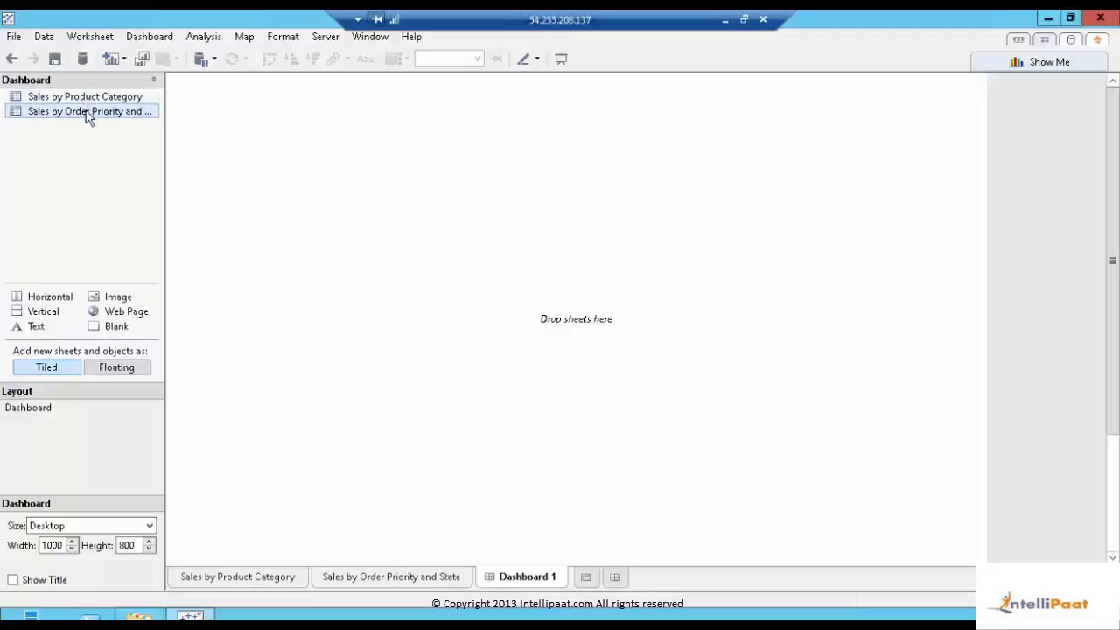
pyautogui.moveTo(88, 114); pyautogui.dragTo(501, 142)
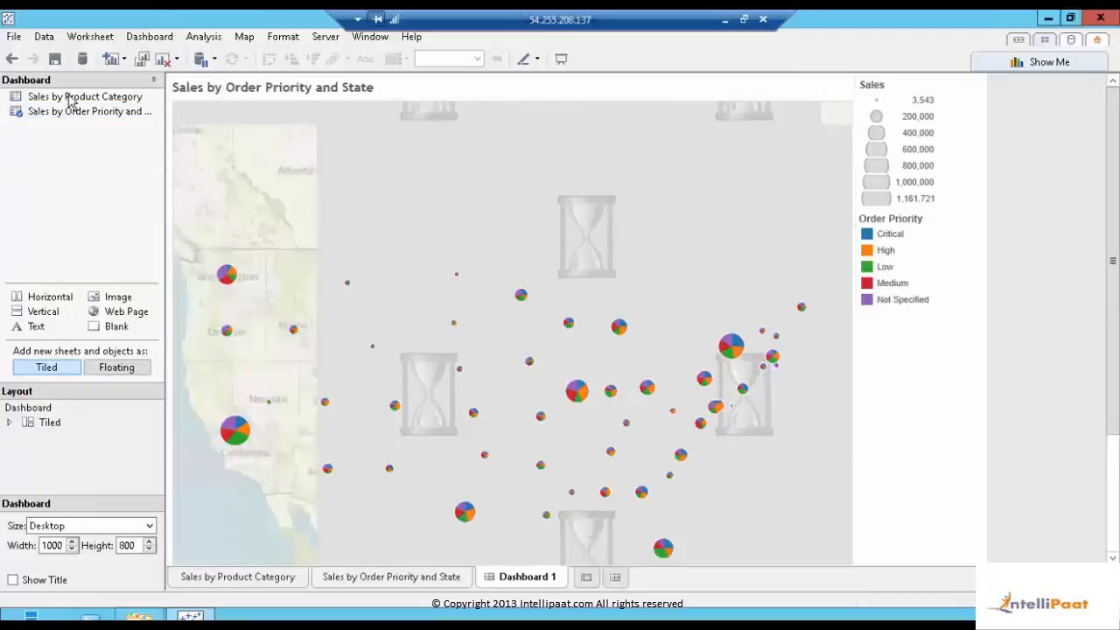
pyautogui.moveTo(70, 100); pyautogui.dragTo(440, 529)
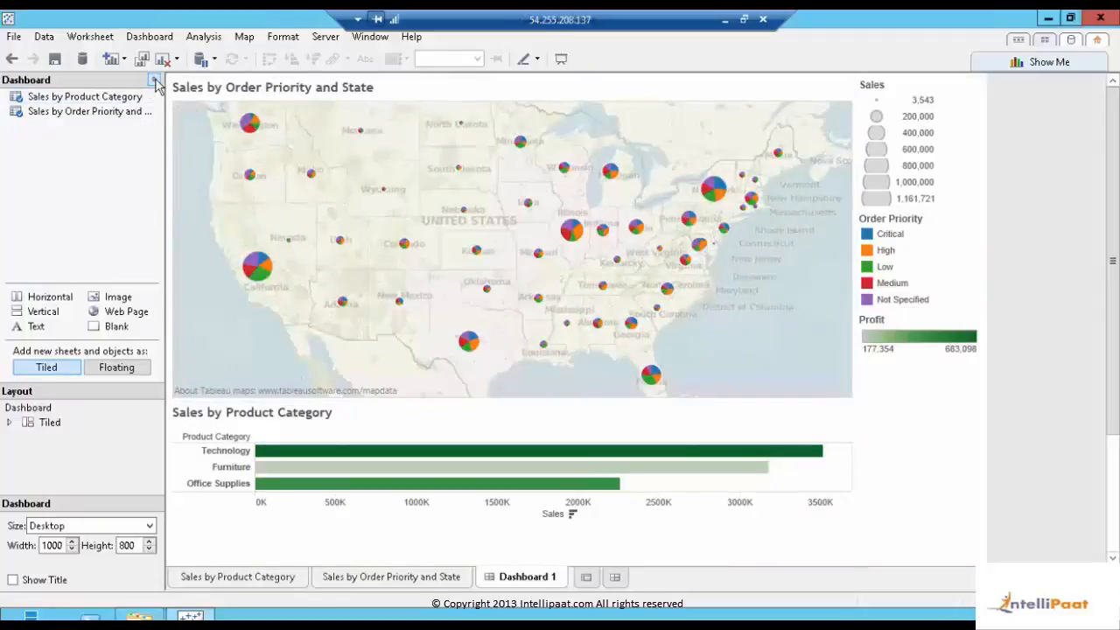
# Show the dashboard's title and collapse the dashboard side pane.
pyautogui.click(35, 409)
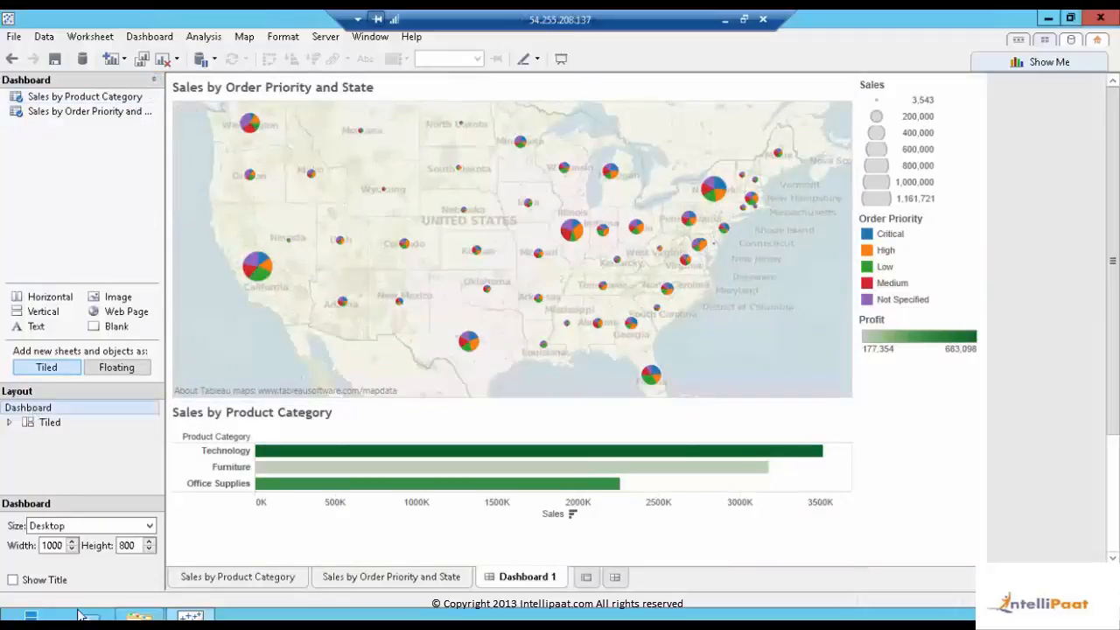
pyautogui.click(13, 580)
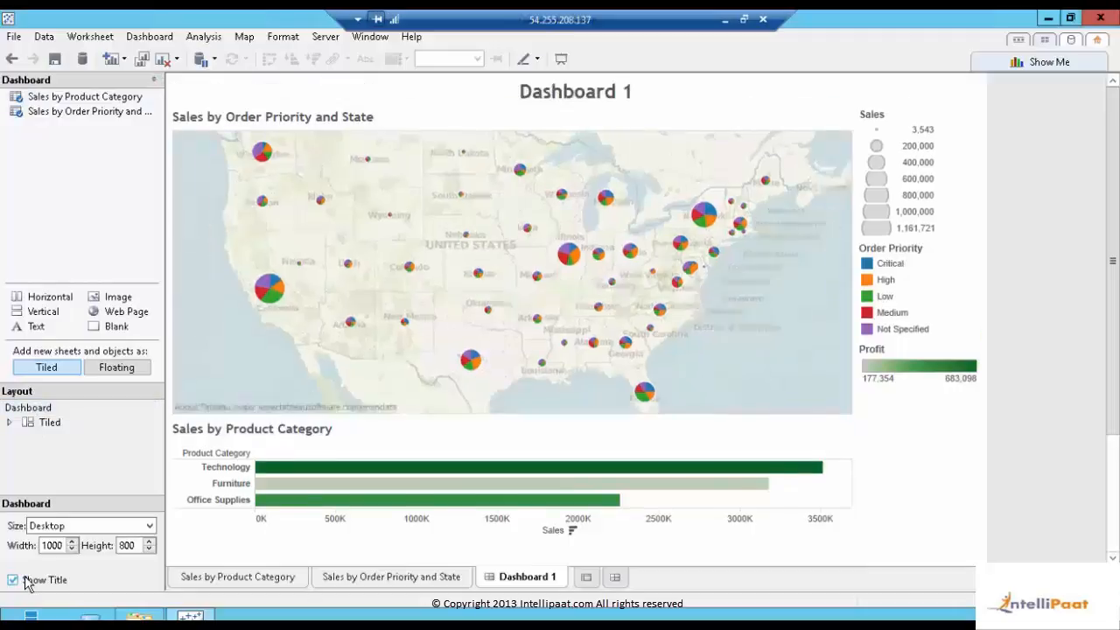
pyautogui.click(154, 81)
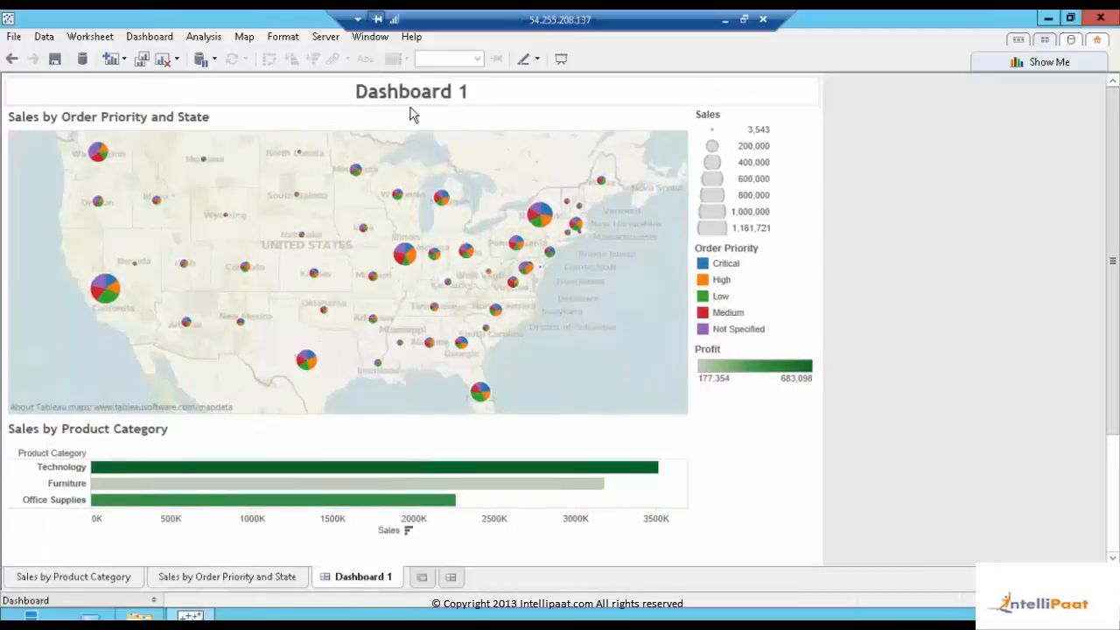
# Rename the dashboard as Sales Dashboard.
pyautogui.doubleClick(409, 103)
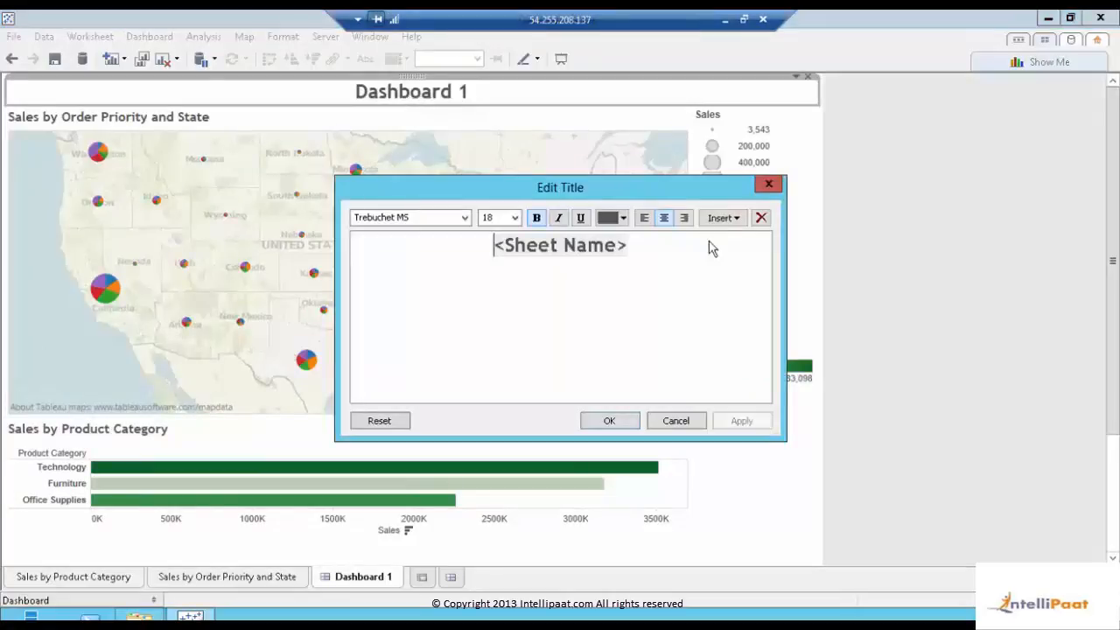
pyautogui.click(681, 421)
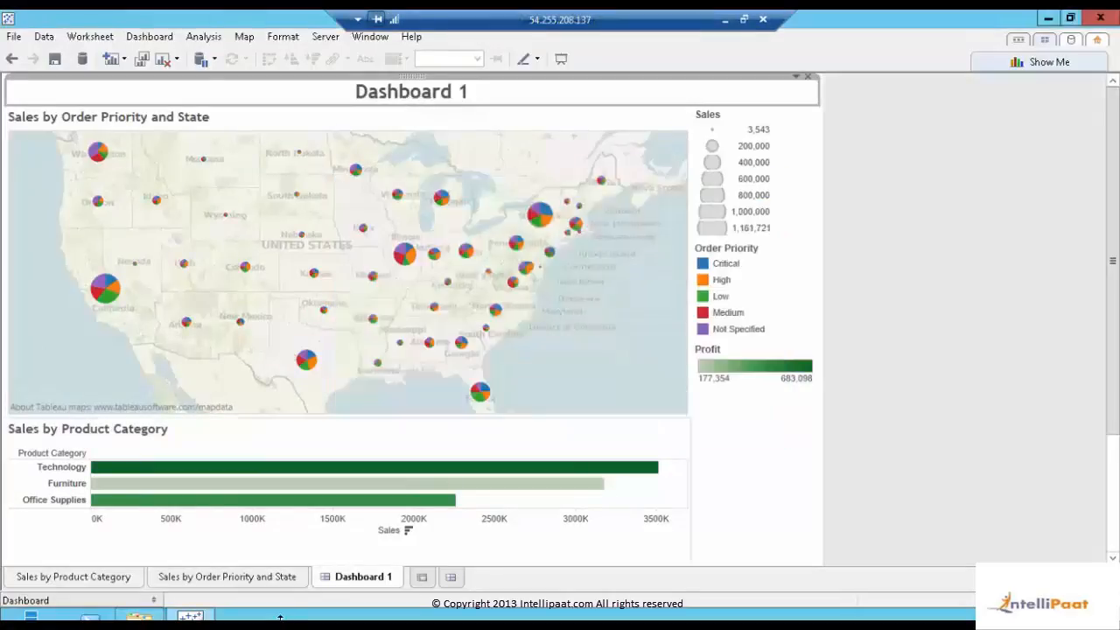
pyautogui.doubleClick(353, 577)
pyautogui.hotkey('ctrl', 'pageup')
pyautogui.hotkey('ctrl', 'pageup')
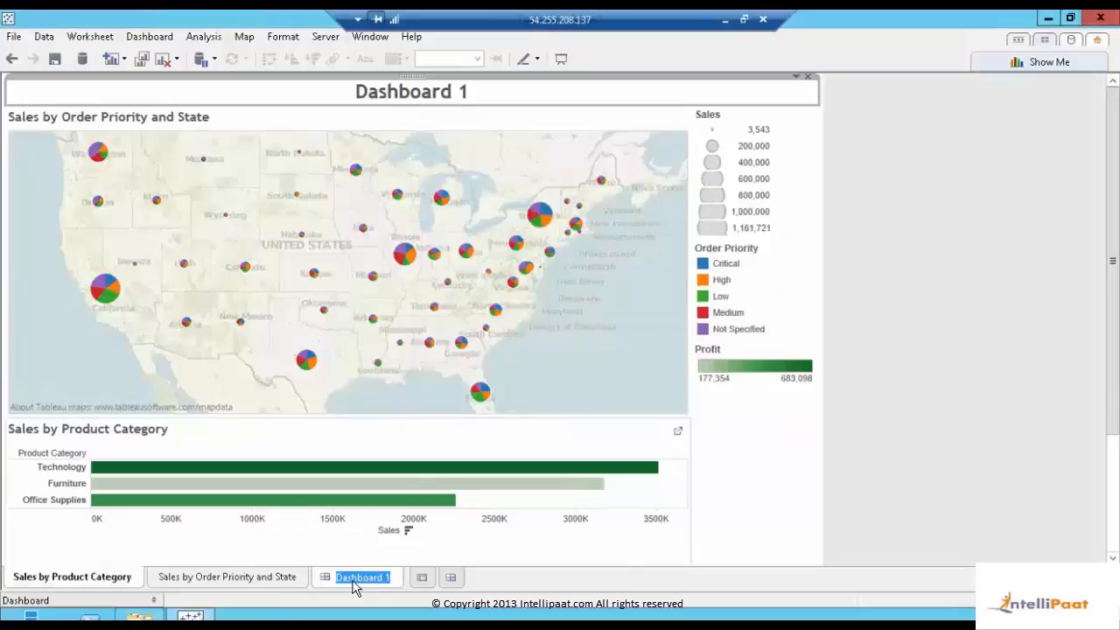
pyautogui.click(354, 579)
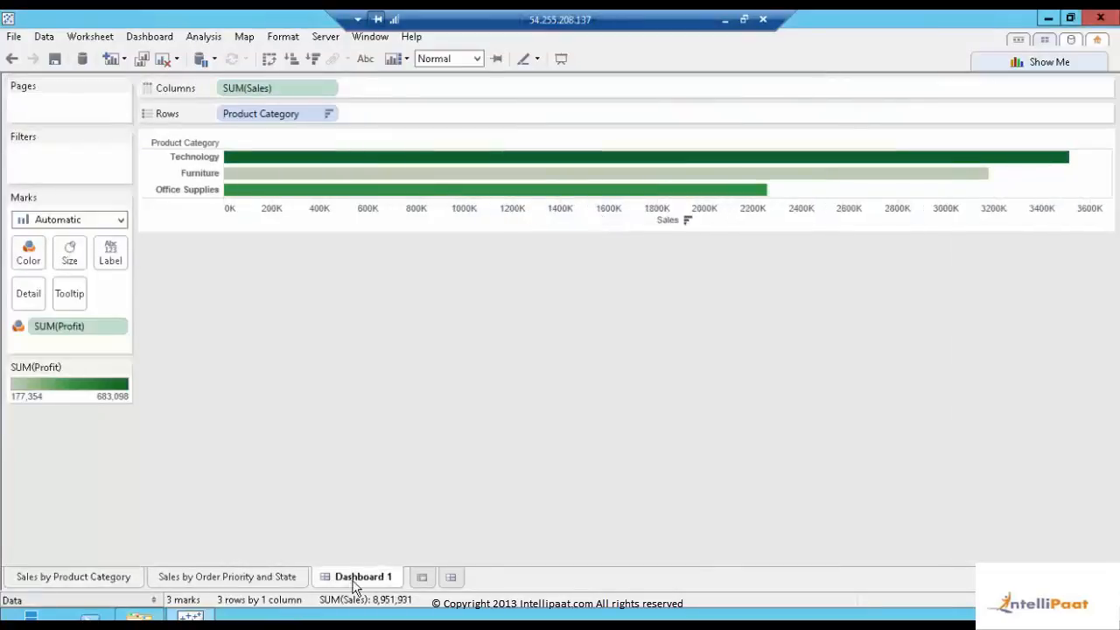
pyautogui.doubleClick(354, 579)
pyautogui.write('Sales')
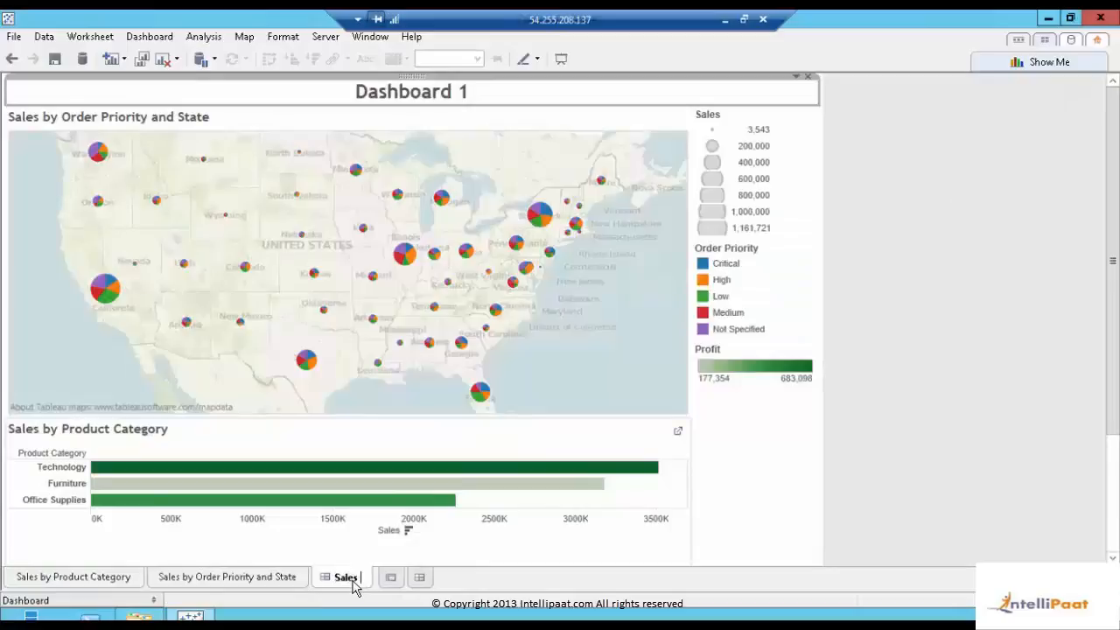
pyautogui.press('Return')
pyautogui.write('Dashboard')
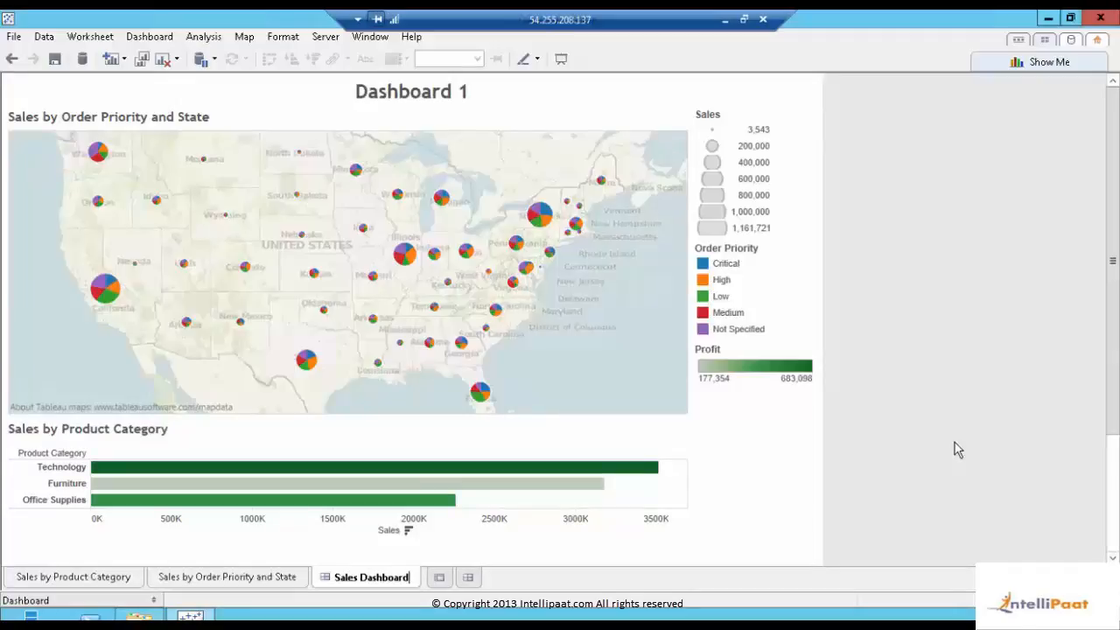
# Save the workbook as Sales.twb in the Workbooks folder of My Tableau Repository.
pyautogui.hotkey('ctrl', 's')
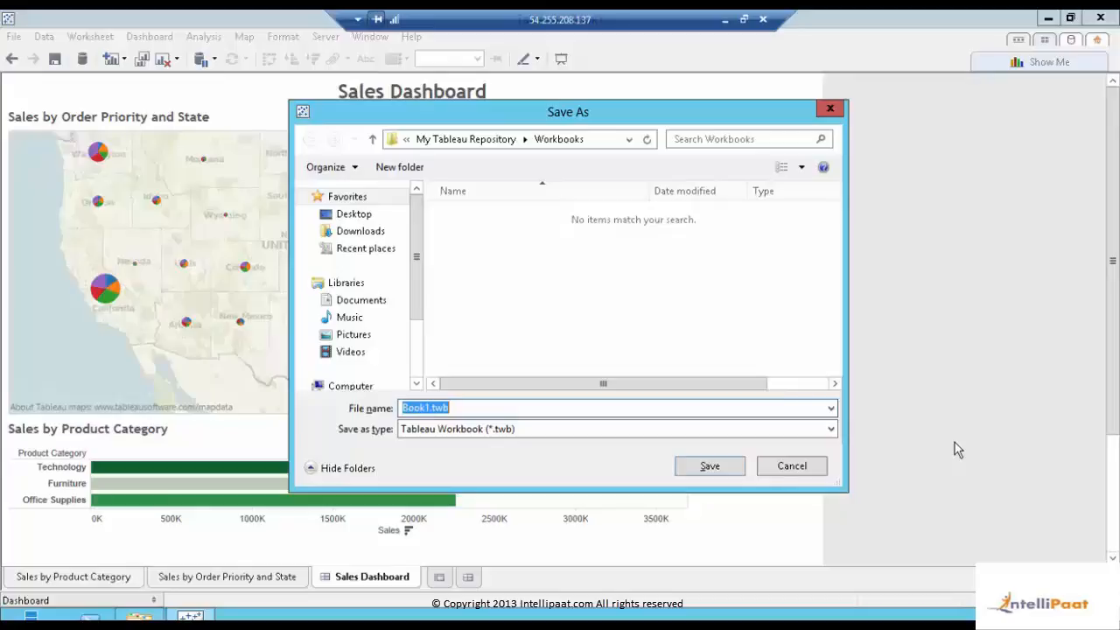
pyautogui.click(430, 407)
pyautogui.moveTo(430, 407); pyautogui.dragTo(388, 409)
pyautogui.write('Sales')
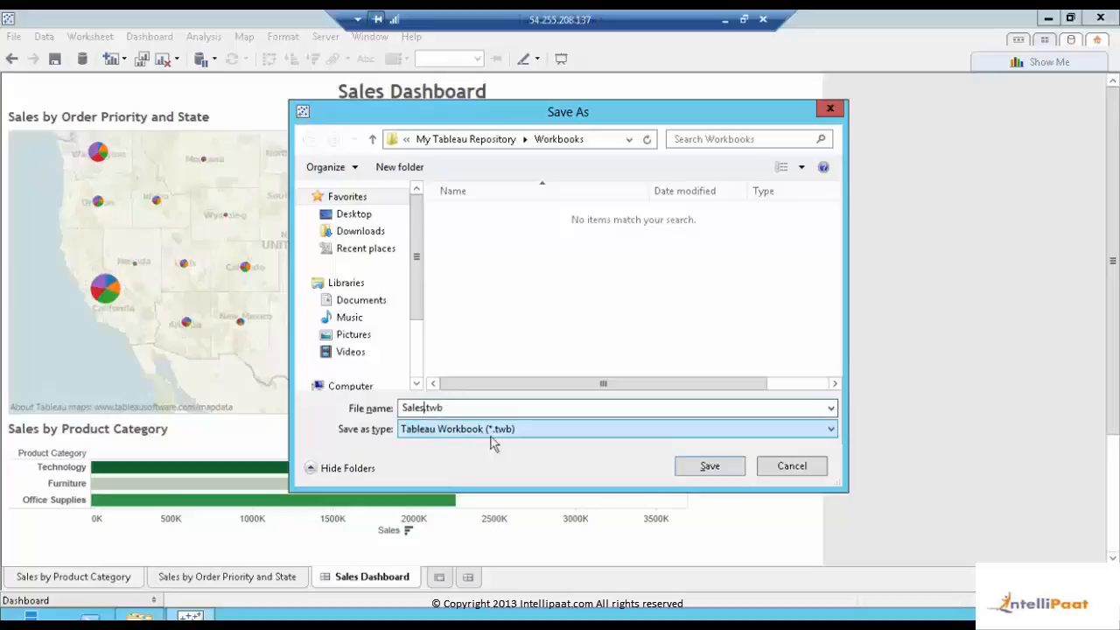
pyautogui.click(710, 469)
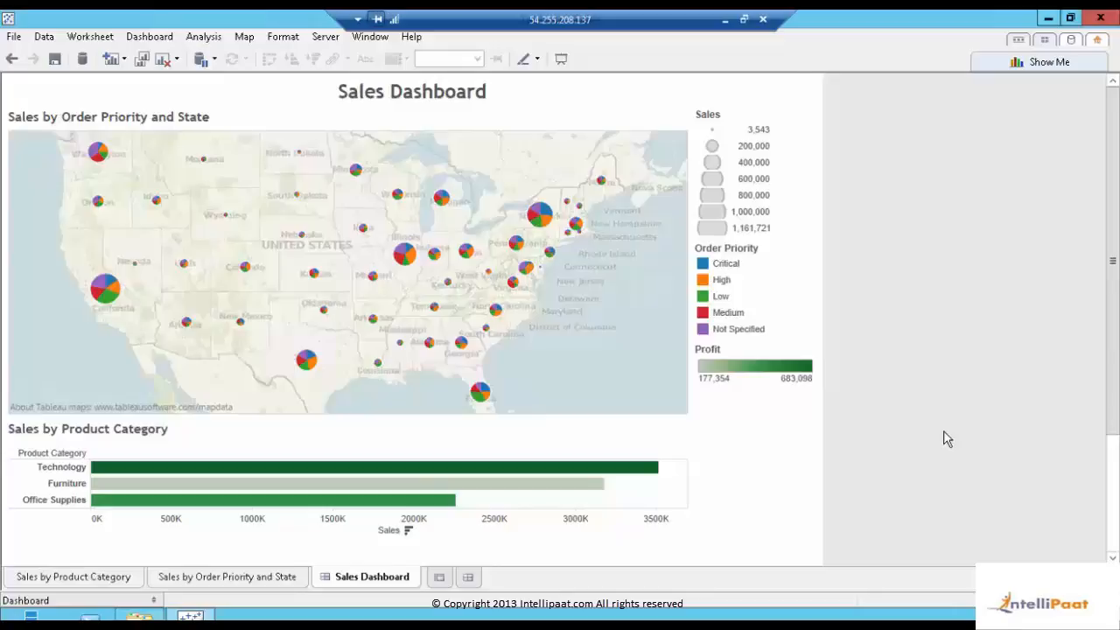
pyautogui.moveTo(541, 17); pyautogui.dragTo(655, 16)
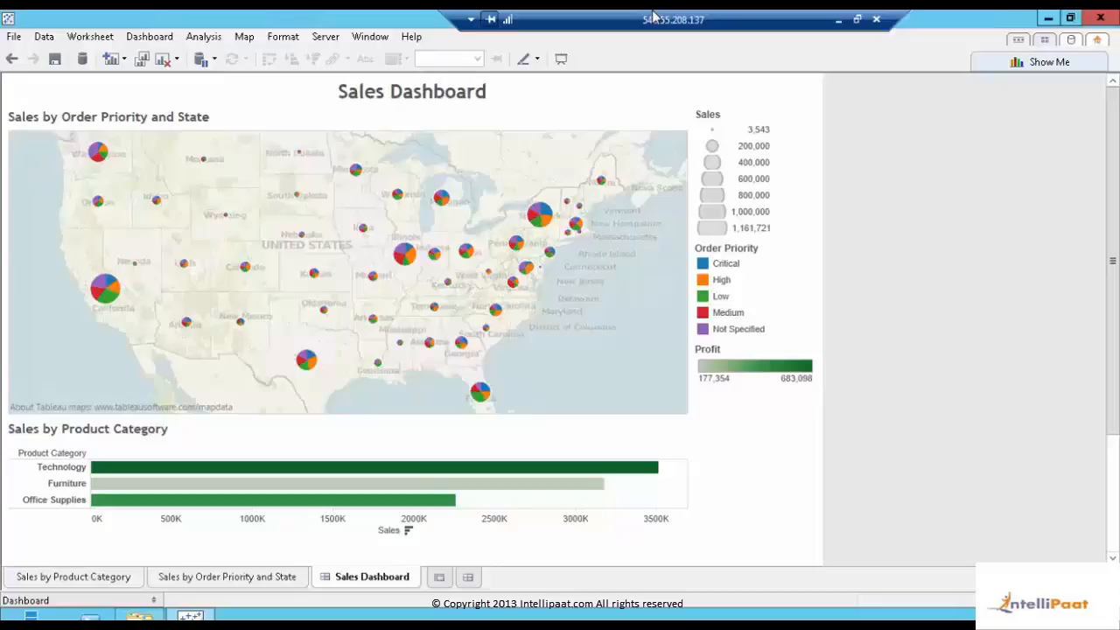
pyautogui.click(324, 43)
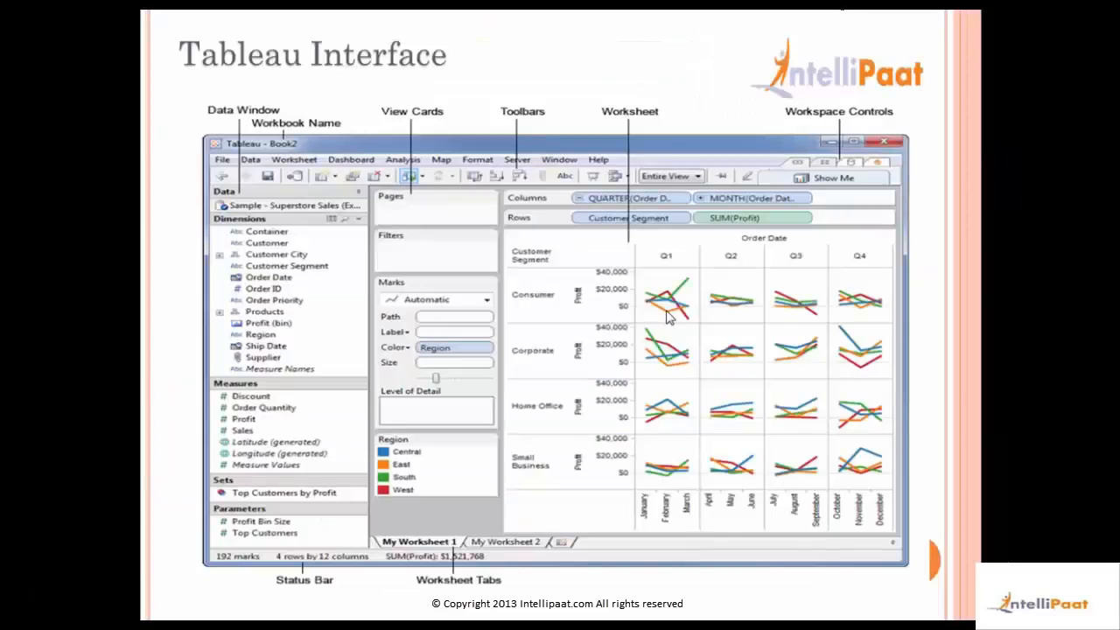
pyautogui.click(666, 318)
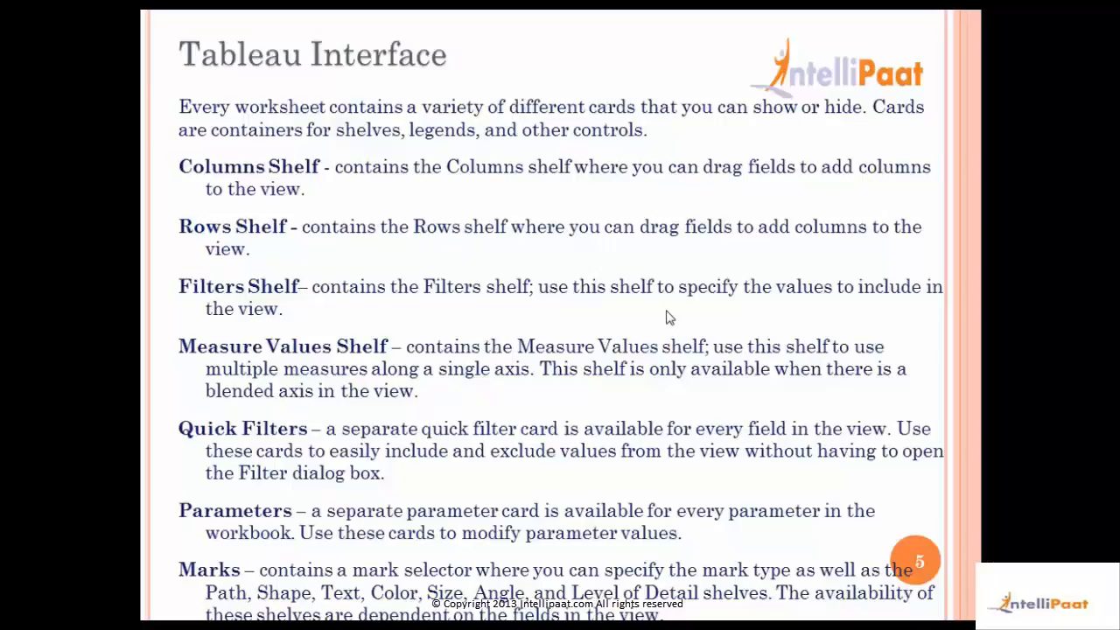
pyautogui.click(670, 318)
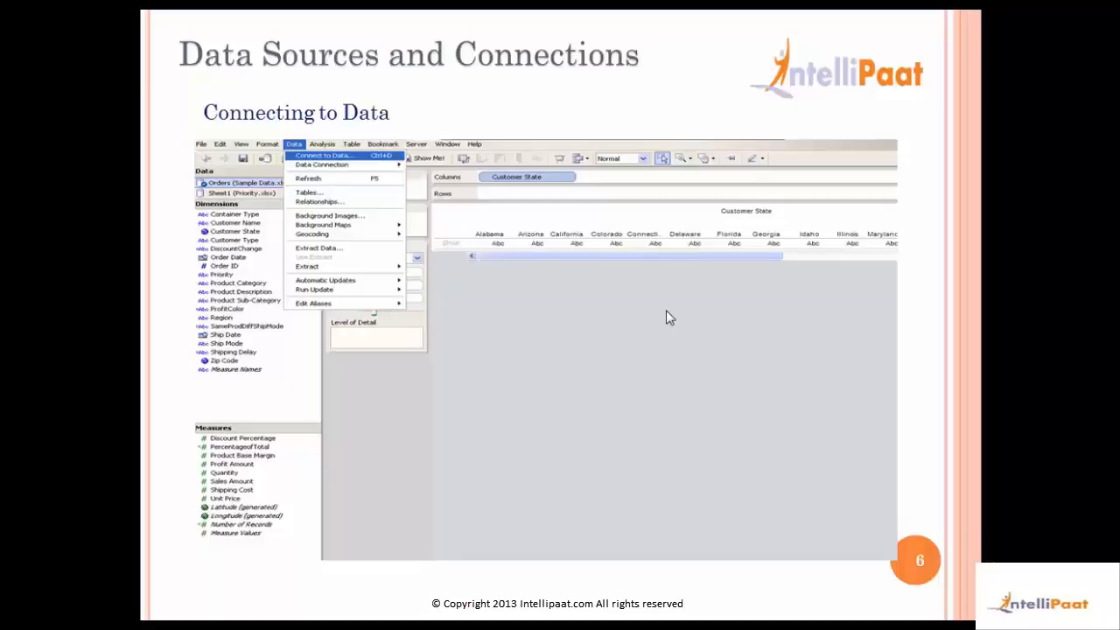
pyautogui.press('Right')
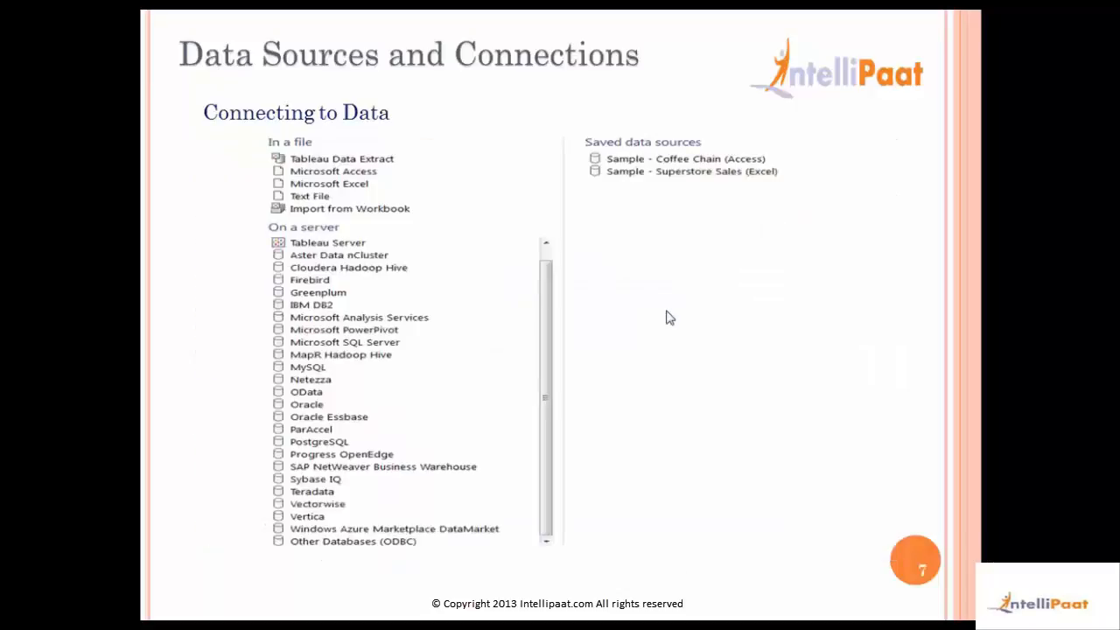